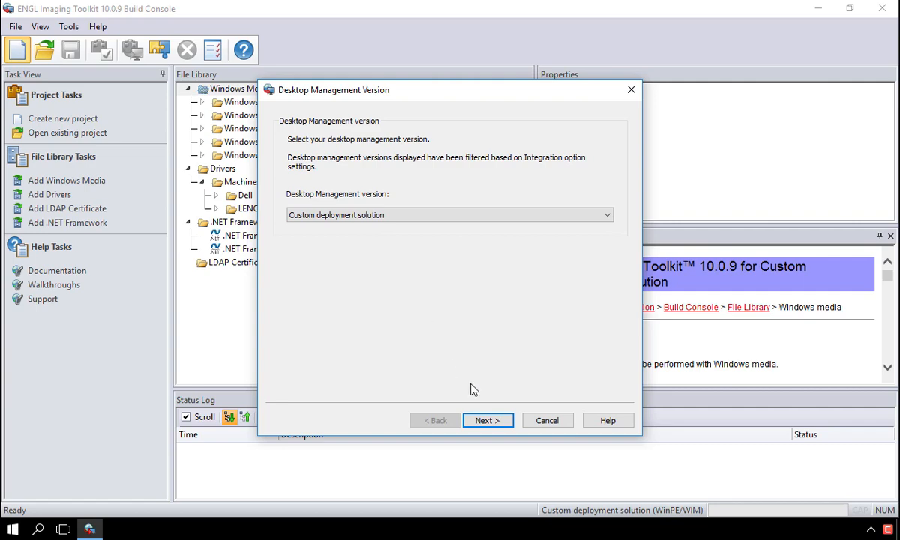
- Choose Windows 10 Professional VL [16299] (x86) as the target Windows edition
click(486, 421)
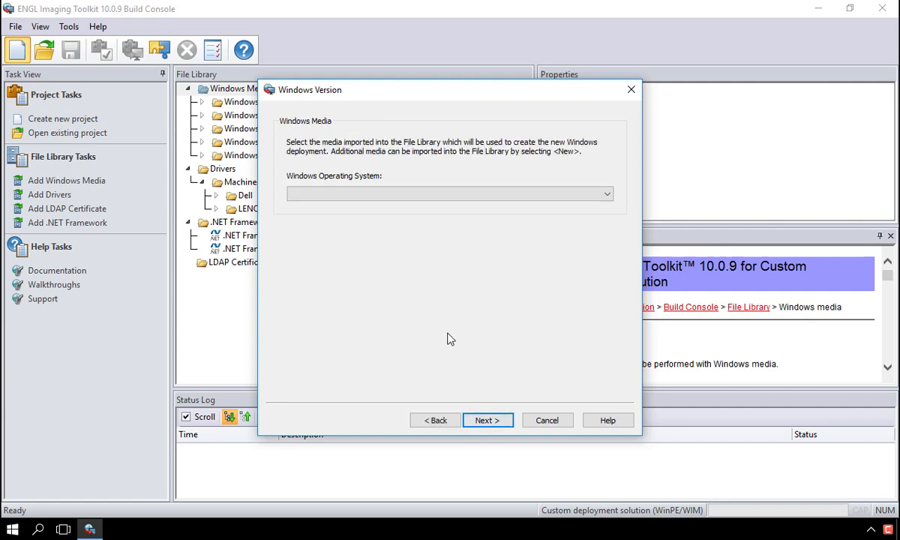
click(356, 194)
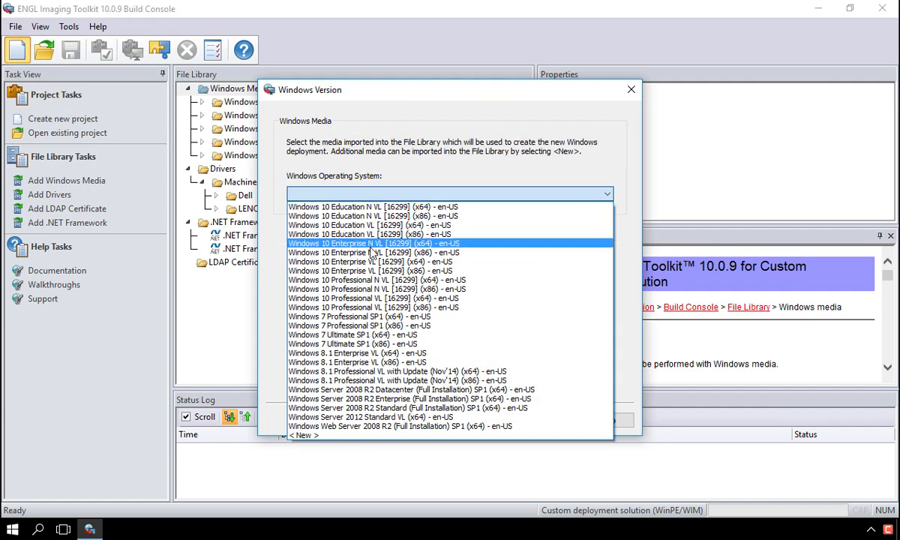
click(371, 307)
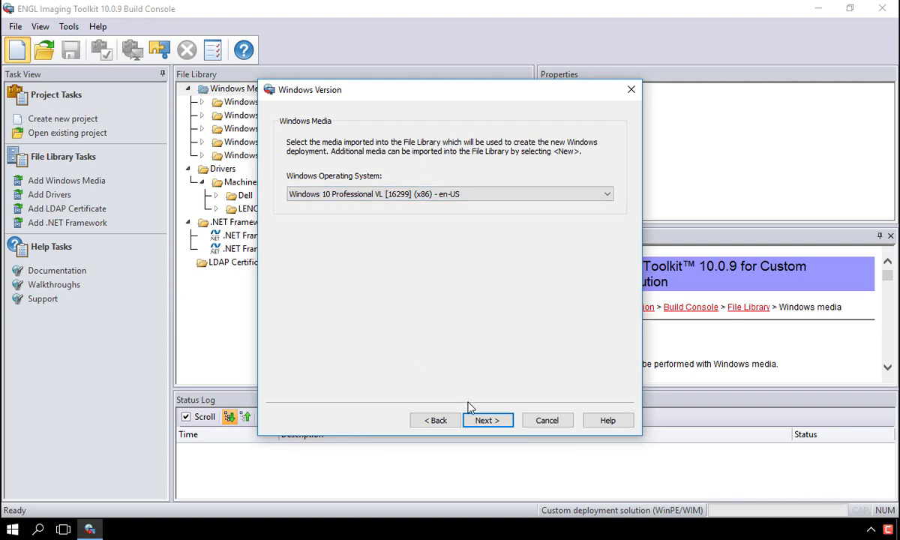
- Fill in the registered user name, organisation and Windows product key
click(486, 421)
text(ENGL Use)
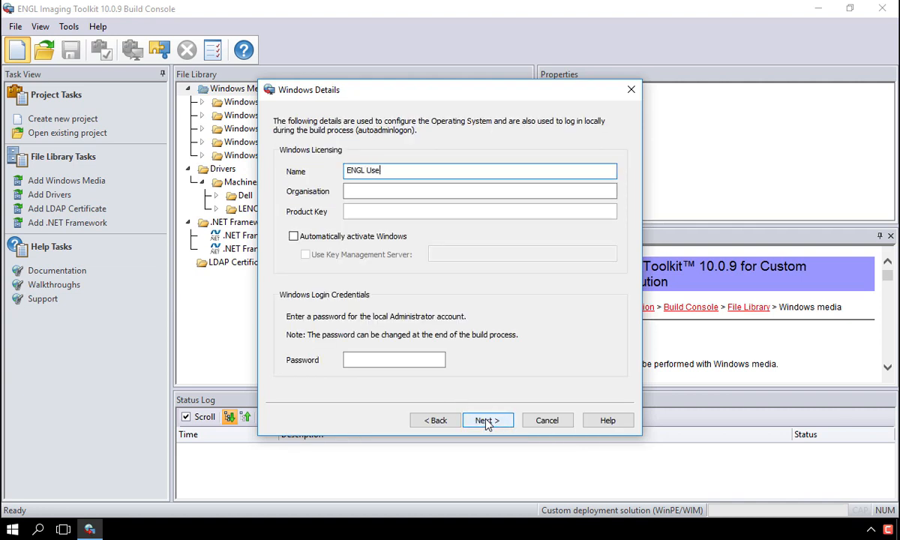
text(r)
key(Tab)
text(Expert Networking Group Ltd)
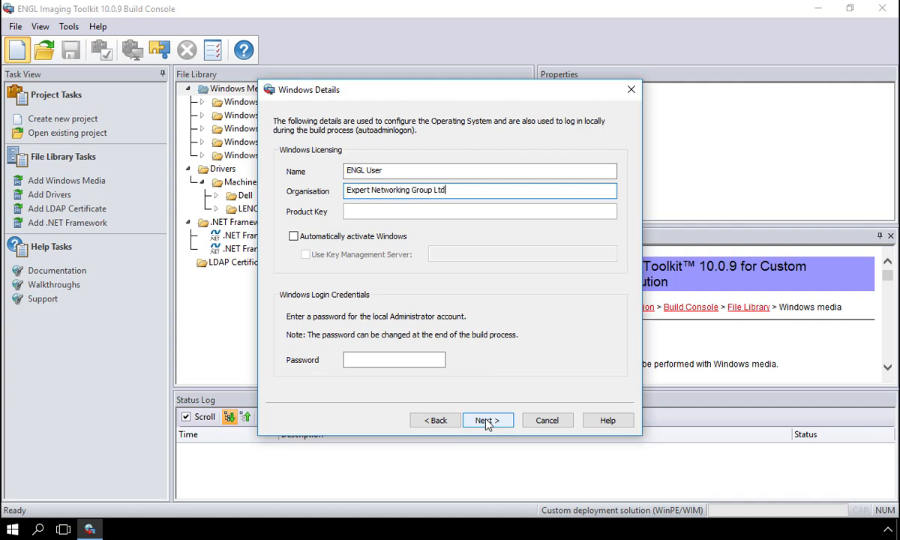
key(Tab)
text(XXXXX-XXXXX-XXXXX)
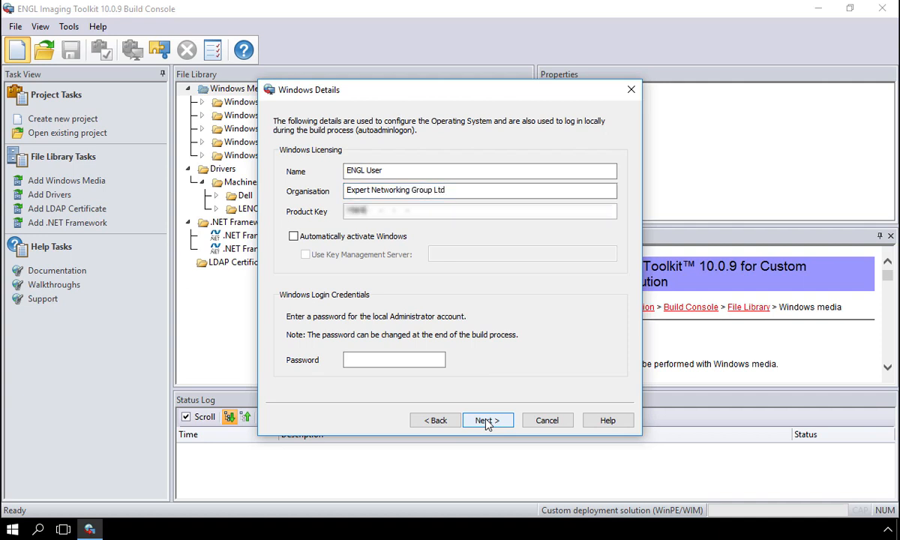
text(XXXX-XXXXX)
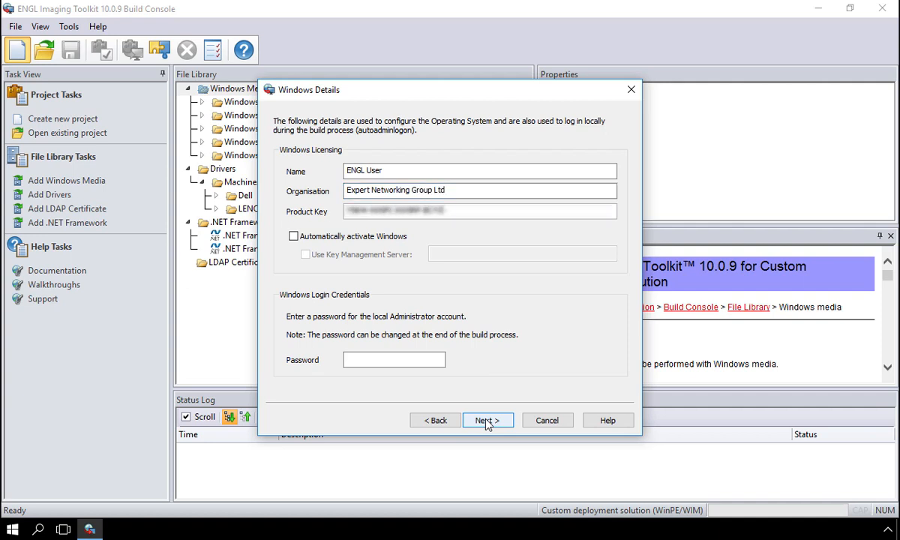
text(******)
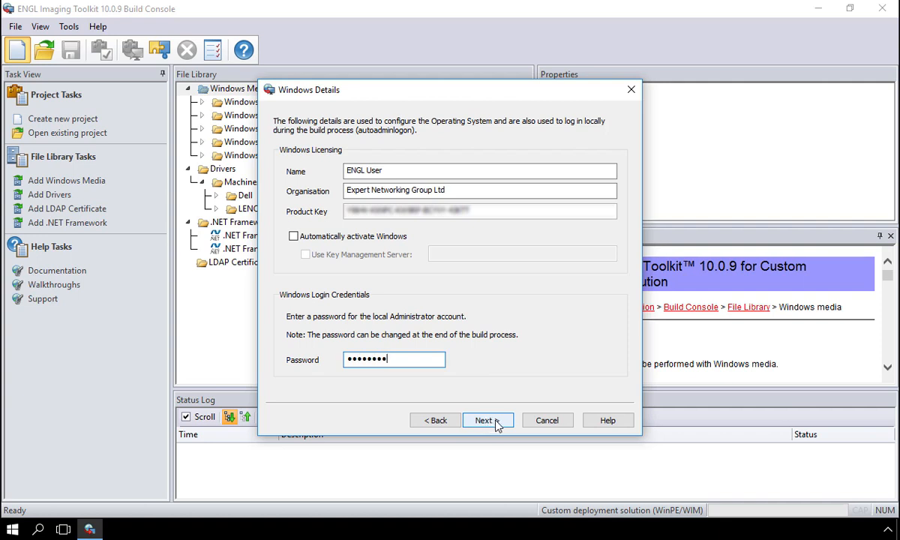
click(491, 421)
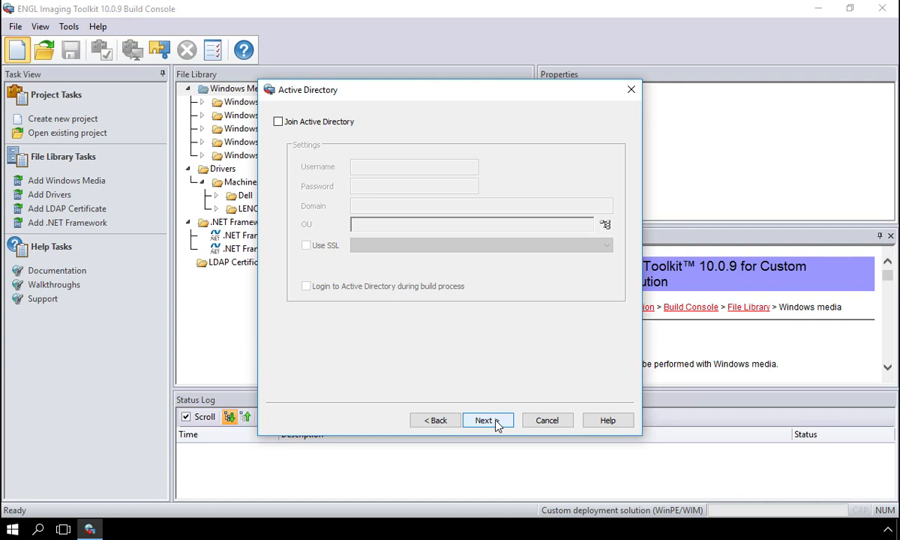
- Enable the Active Directory join and enter the build account's username, password and domain
click(304, 125)
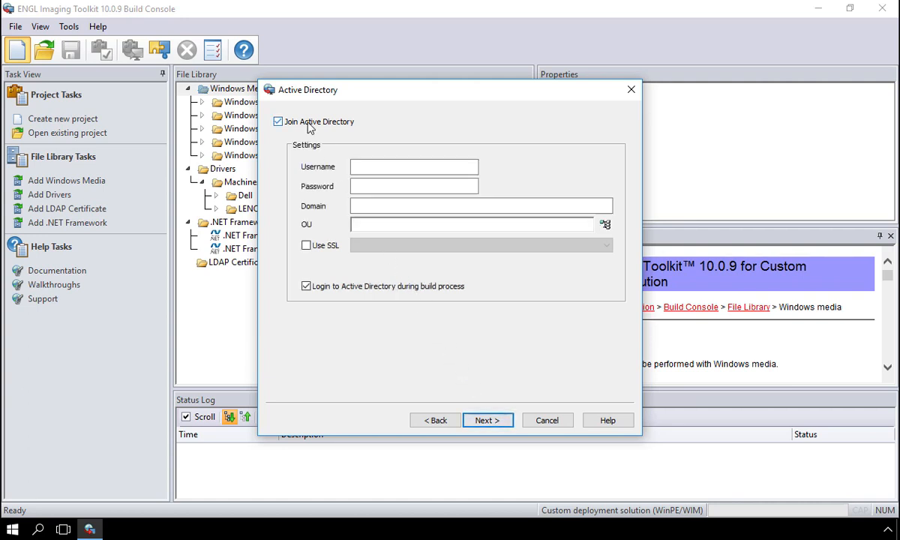
key(Tab)
text(builduser-ad-)
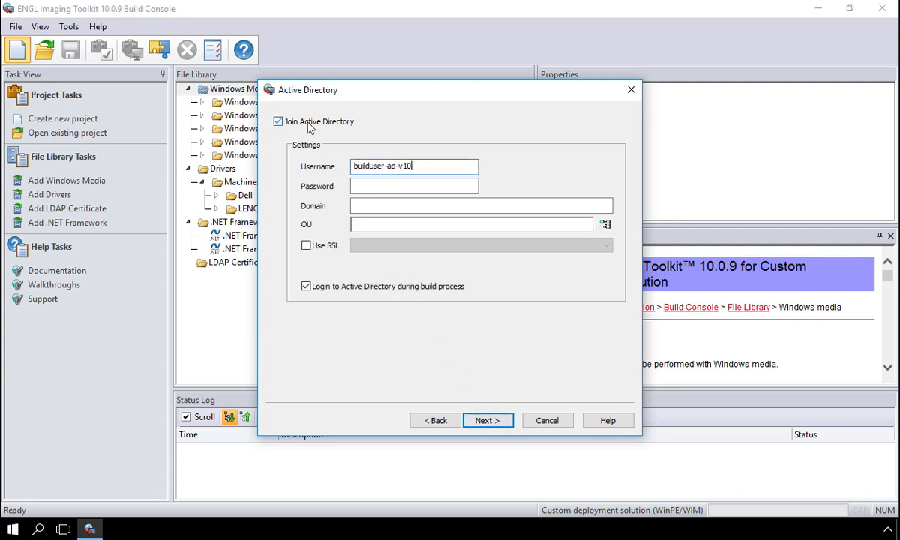
text(********)
key(Tab)
text(englla)
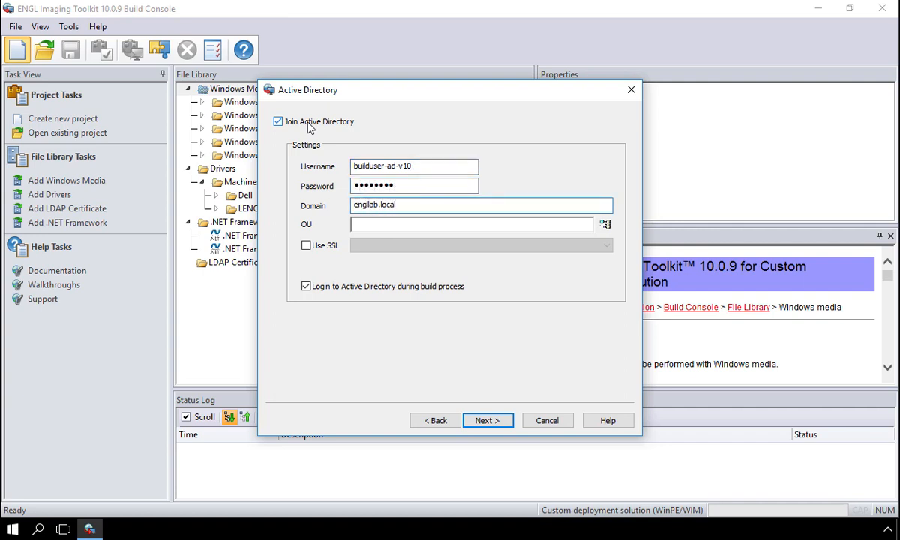
- Pick the workstations OU under it10 in engllab.local as the target OU
click(606, 225)
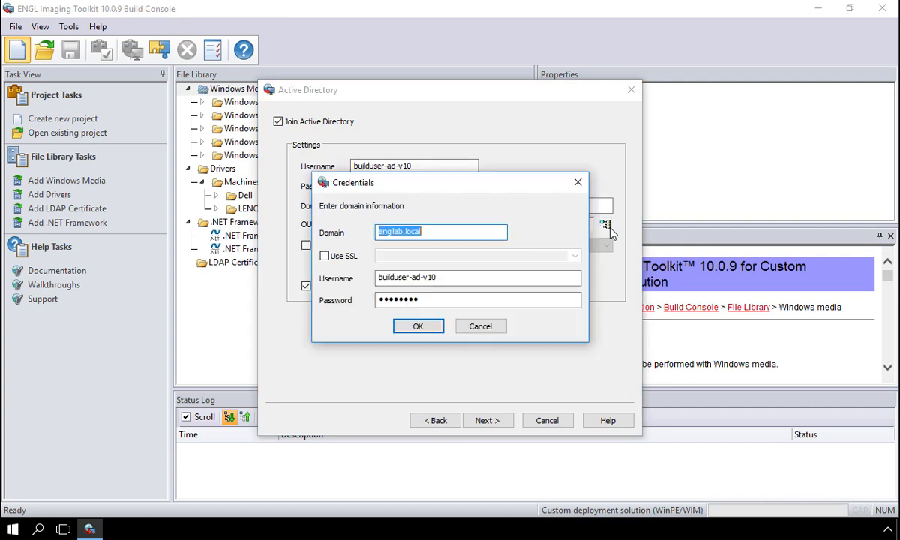
click(439, 330)
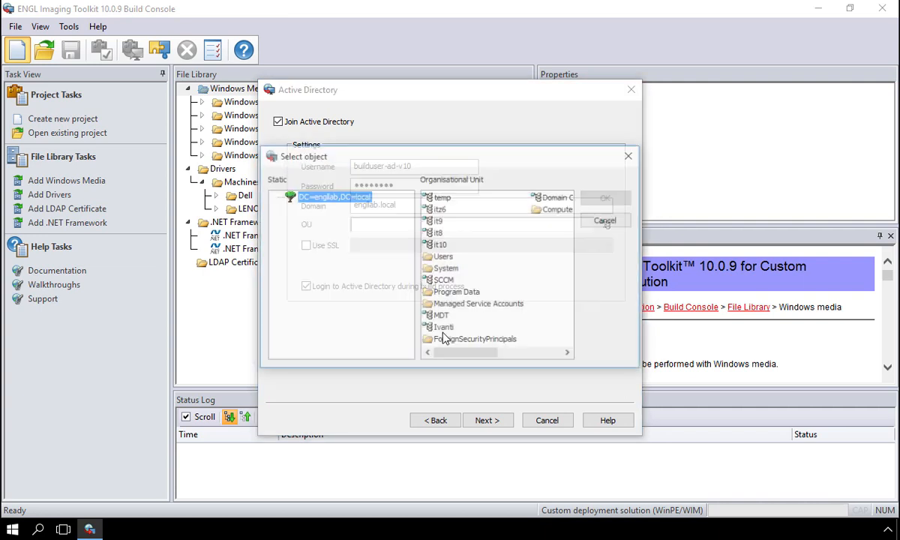
double_click(339, 197)
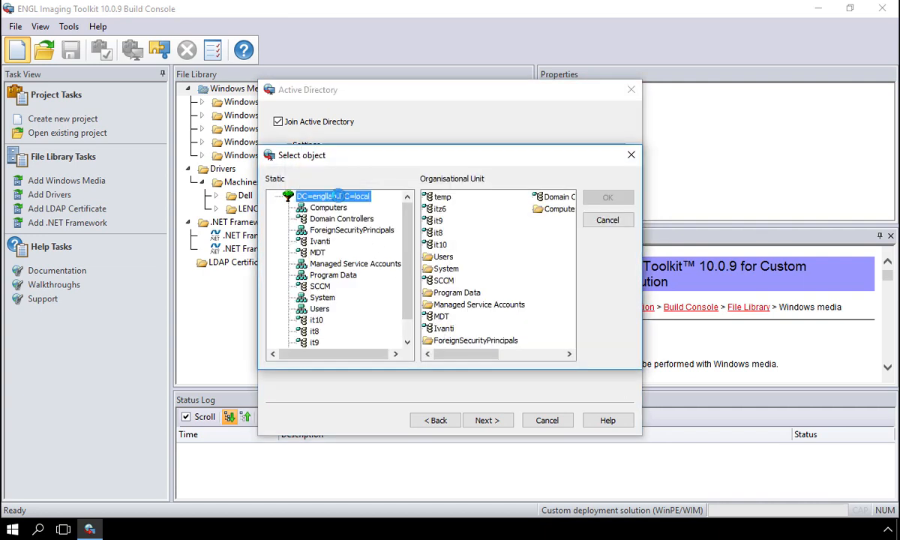
double_click(315, 319)
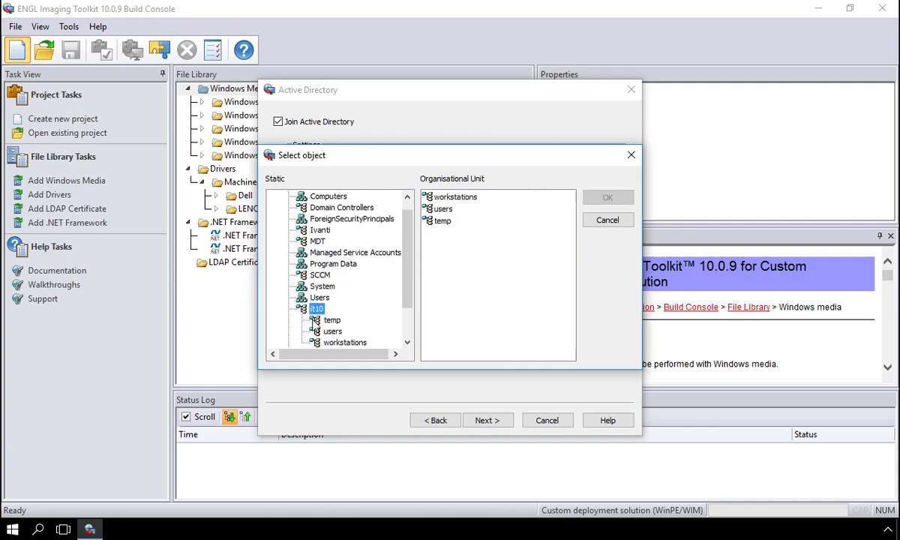
click(459, 198)
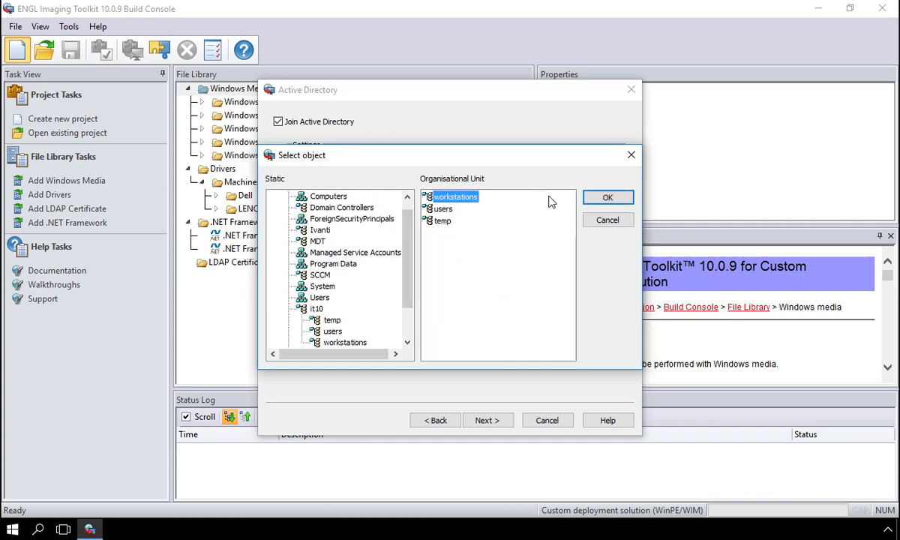
click(606, 199)
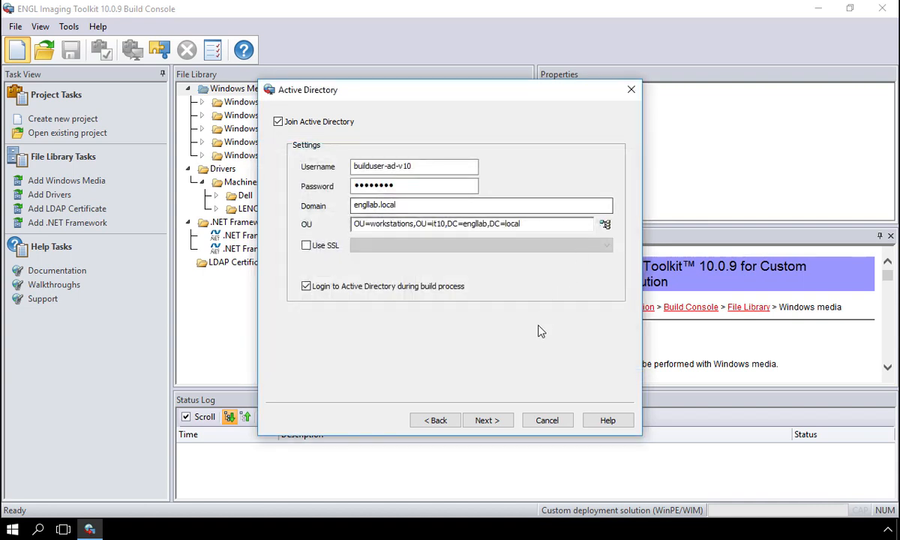
click(488, 420)
- Describe the project as Liquit-win10-pro-x86-16299-custom with author ENGL
text(Liq)
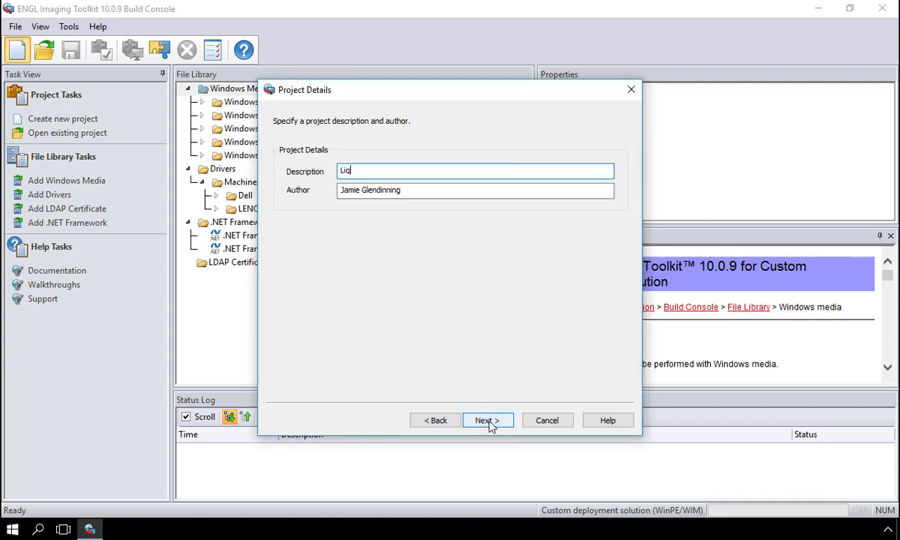
text(uit-win10-pro-x86-16299-)
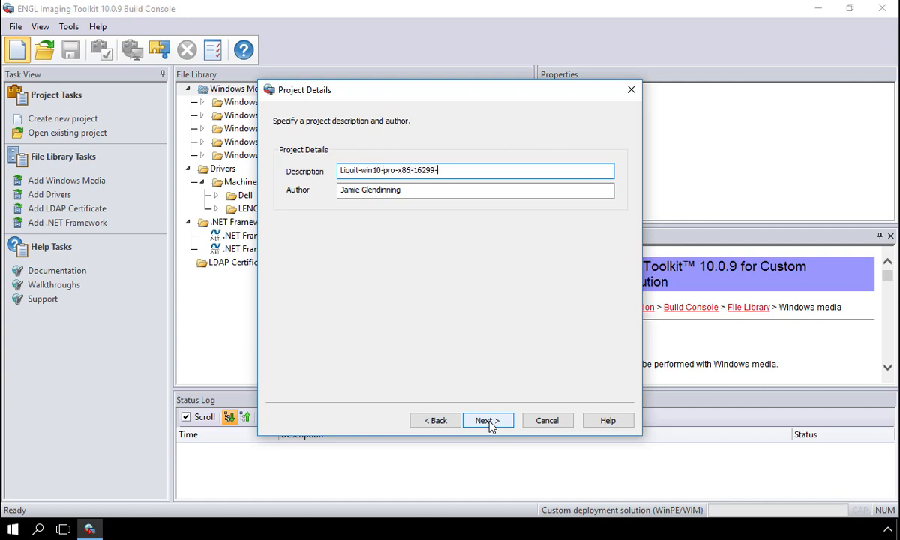
text(custom)
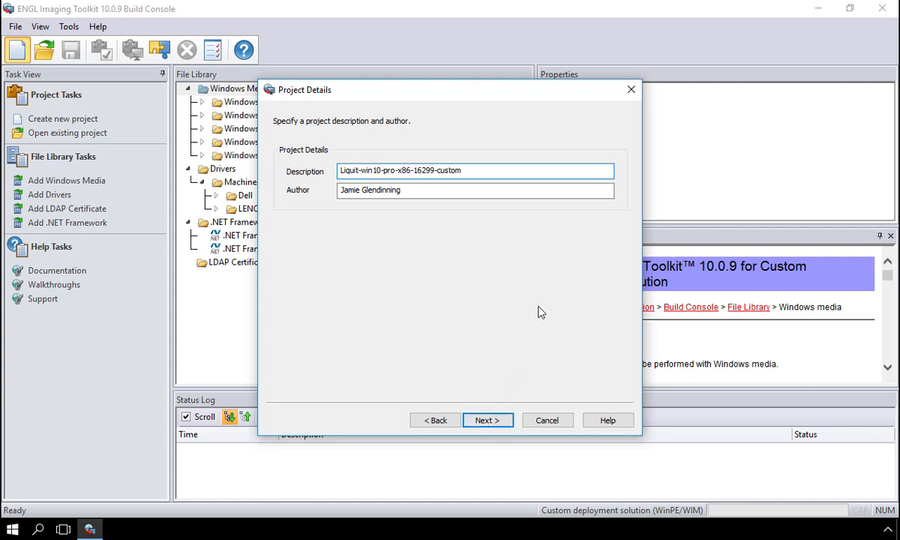
click(589, 192)
text(ENGL)
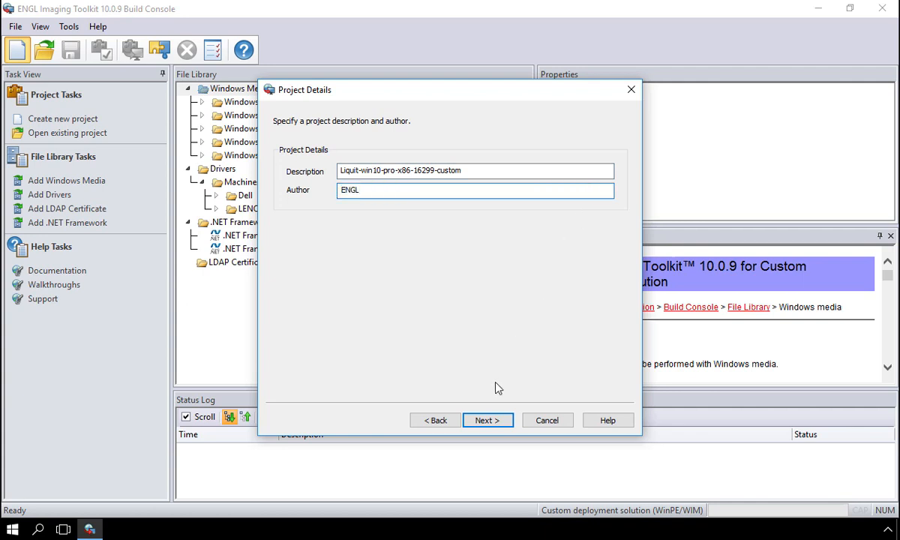
click(485, 420)
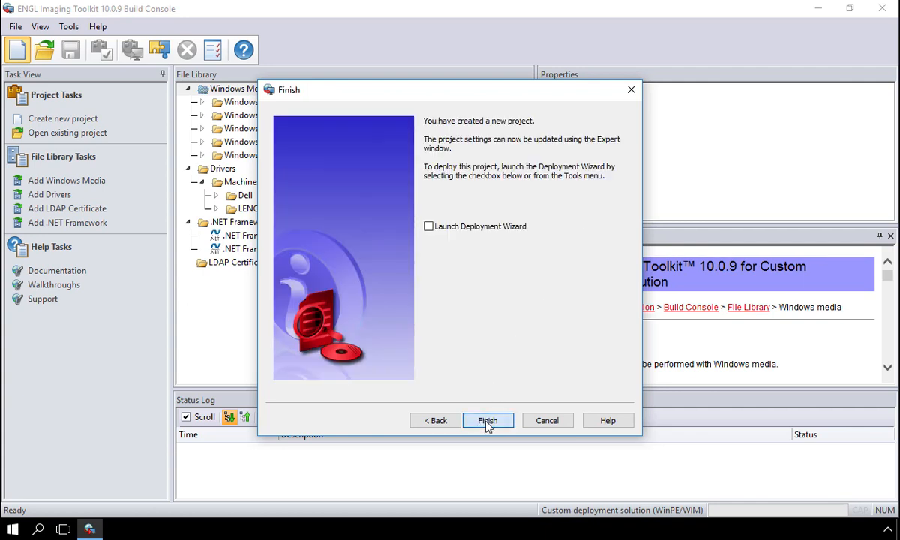
- Finish the wizard and save the project as Liquit-win10-pro-x86-16299-custom.xml
click(487, 421)
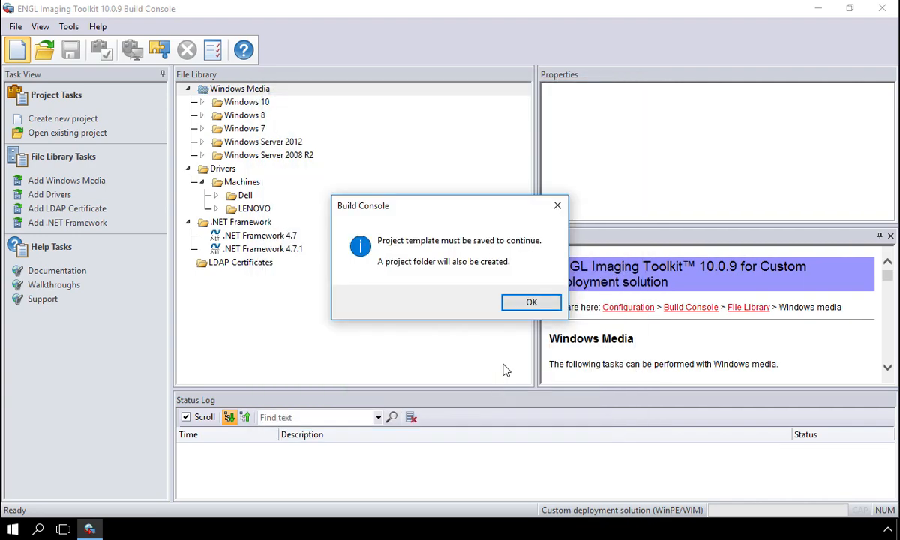
click(525, 306)
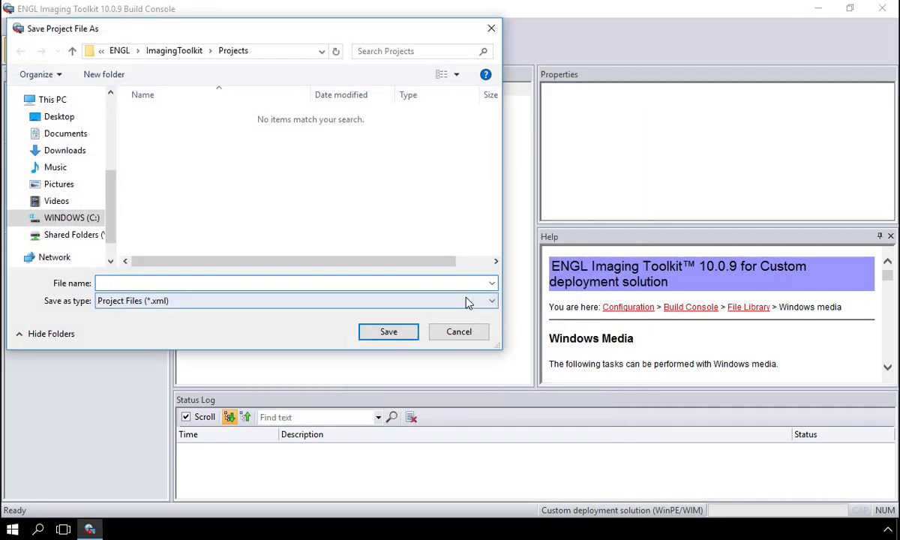
text(L)
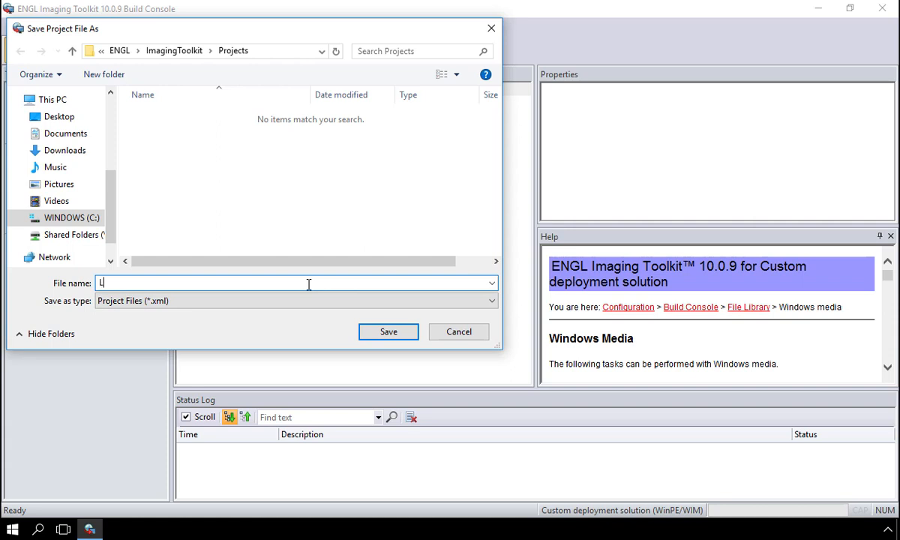
text(iquit-win10-pro-x86-16299)
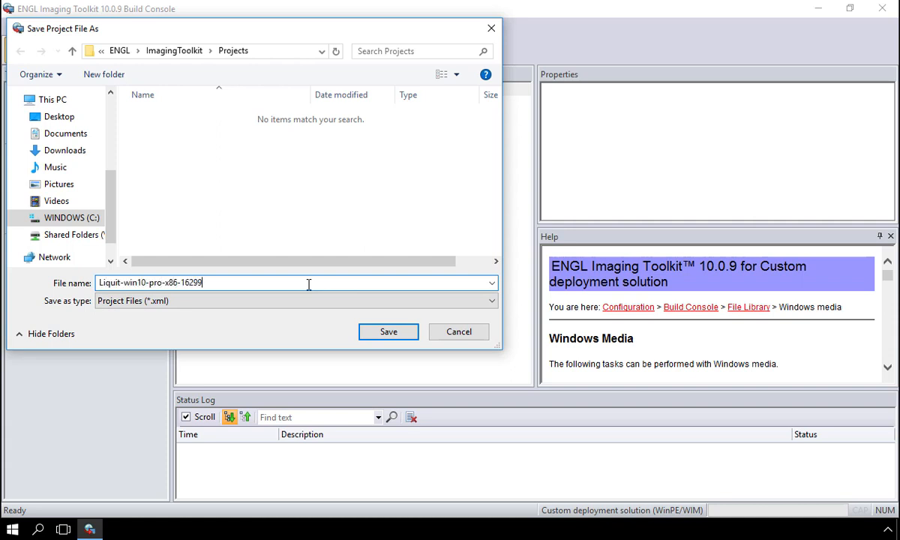
text(-custom.xml)
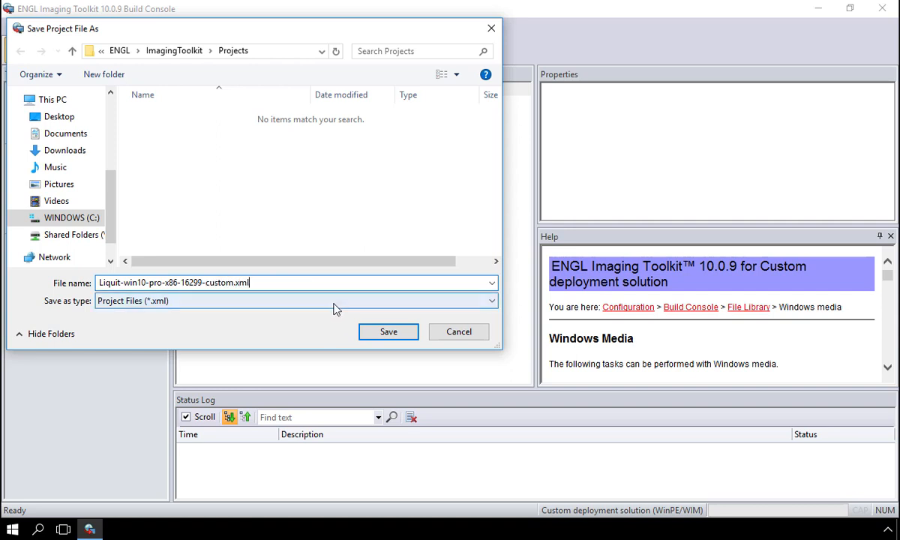
click(376, 334)
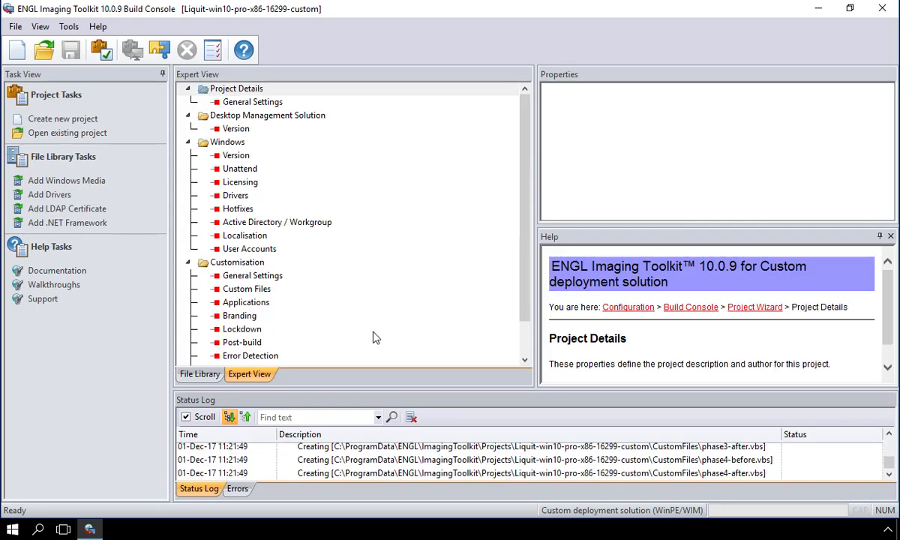
- Set the Active Directory Temporary OU to ou=temp,ou=it10,DC=engllab,DC=local
click(300, 222)
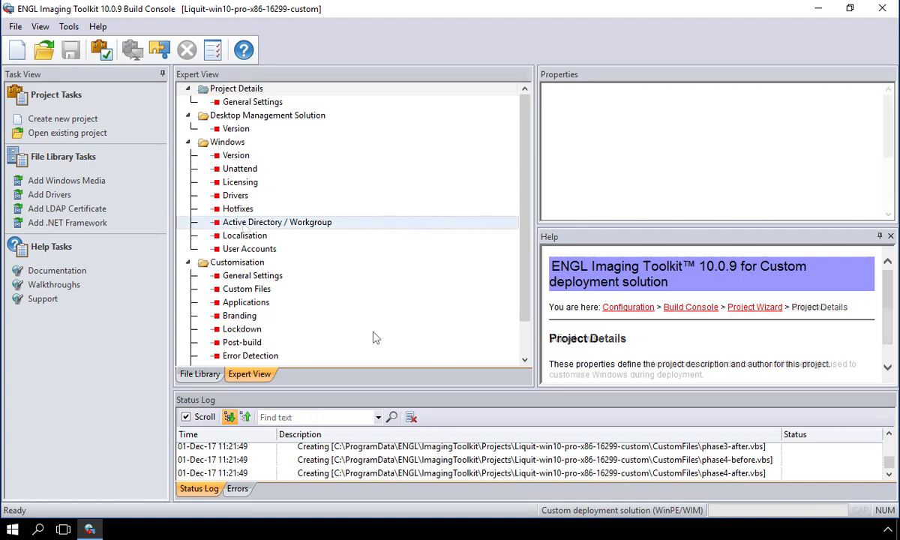
click(721, 196)
text(ou=temp,ou=it10,)
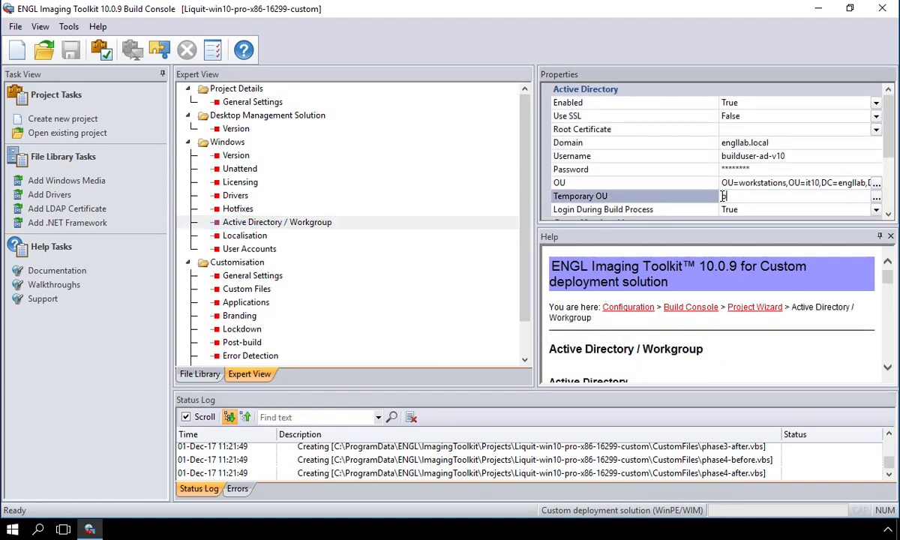
text(DC=e)
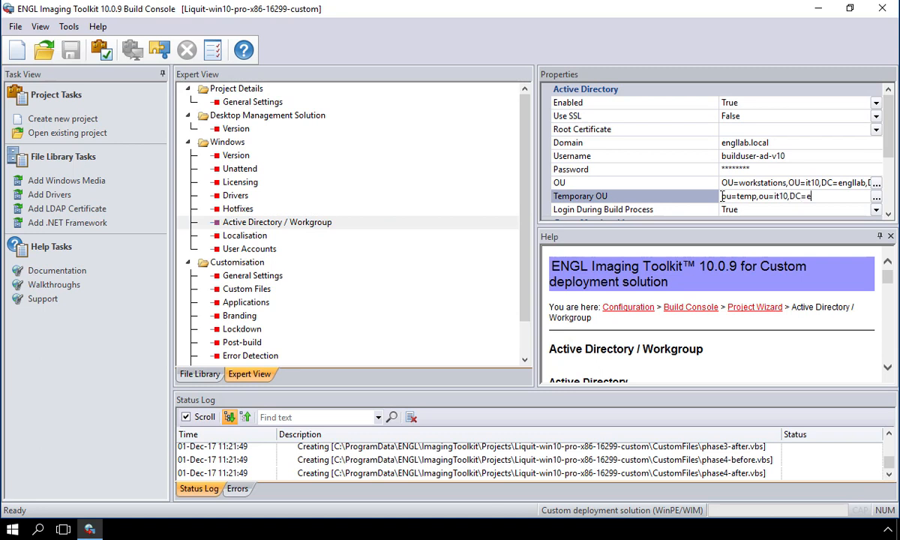
text(ngllab,DC=local)
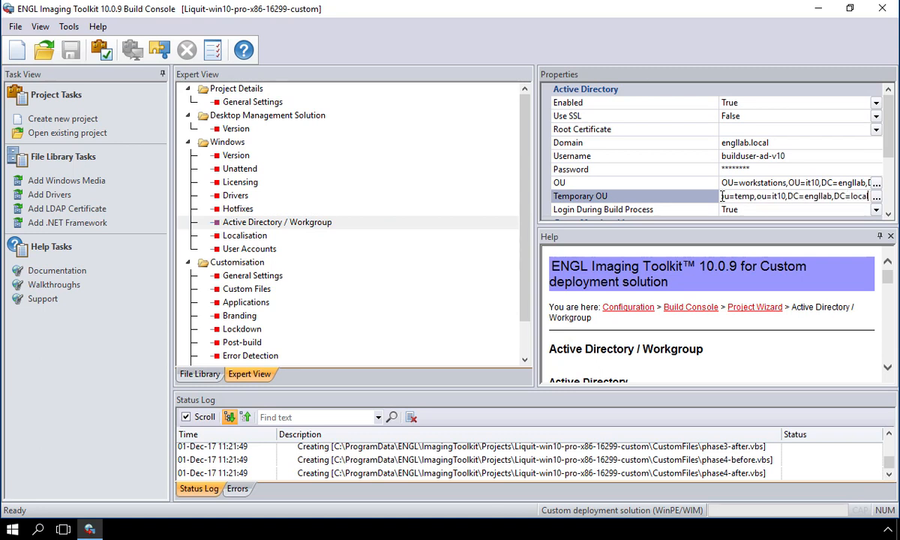
- Change the localisation Geographic ID to United Kingdom, then show the User Accounts settings
click(255, 235)
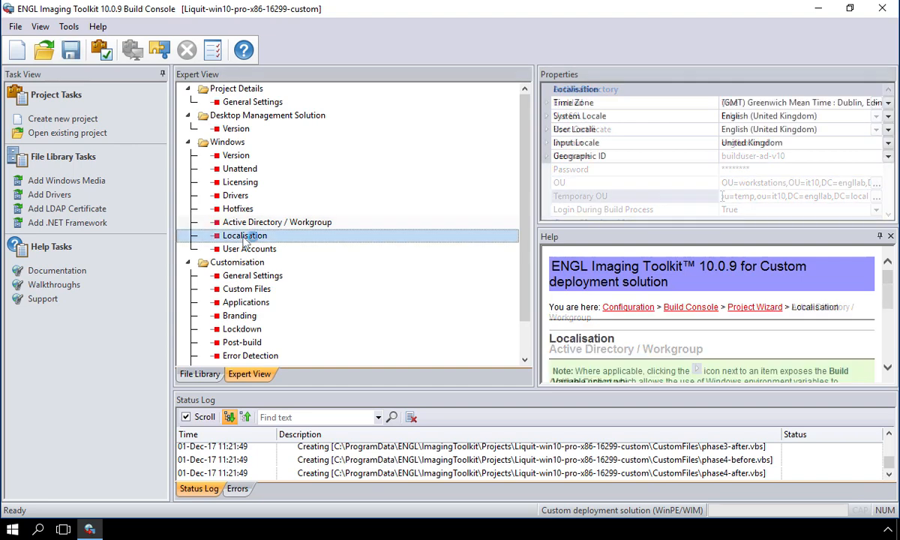
click(722, 157)
key(u)
key(u)
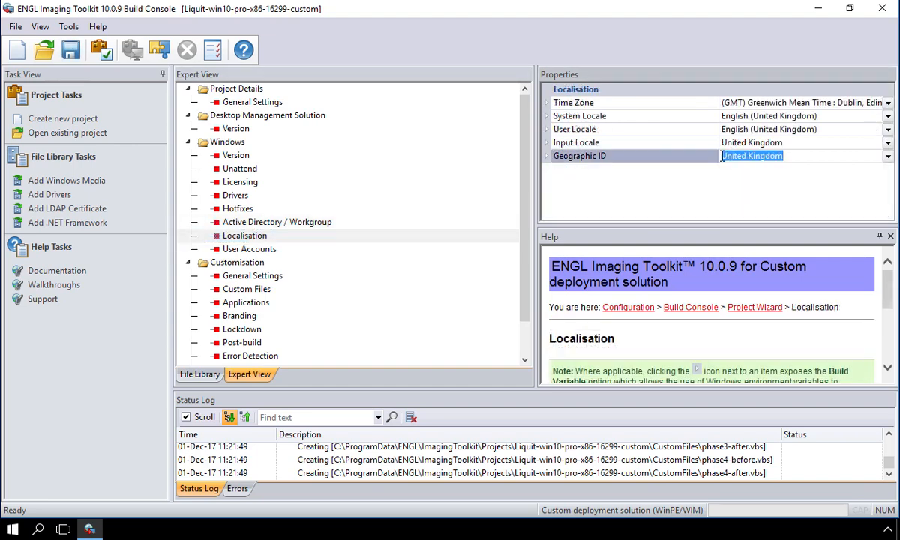
click(244, 250)
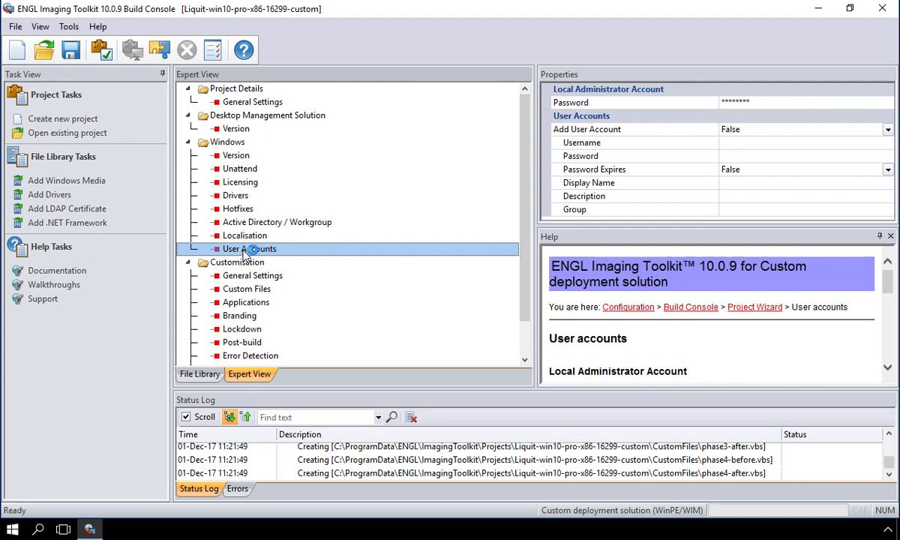
- Turn on Add User Account and enter the new account's username and password
click(838, 129)
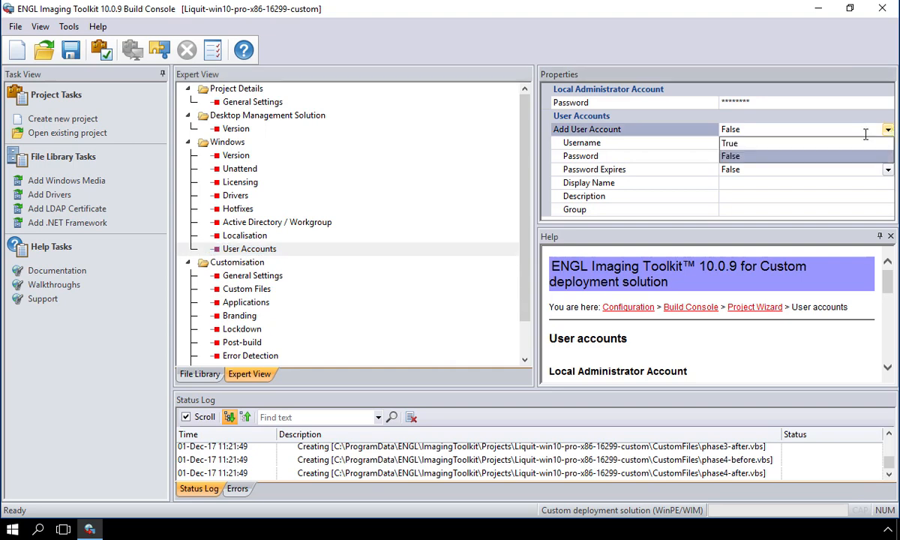
click(810, 147)
click(722, 142)
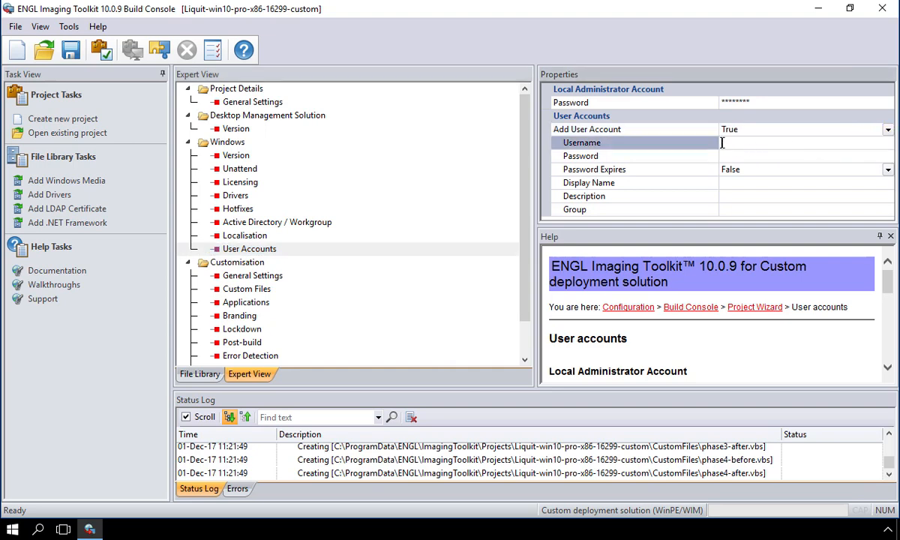
text(E2EExtraUser)
click(722, 156)
text(********)
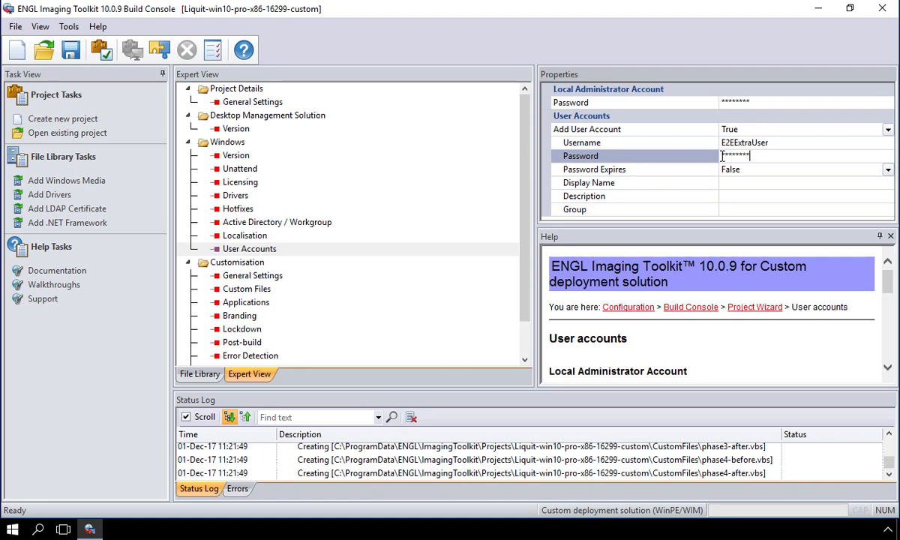
- Give the account display name and description 'E2E additional User' and group Users
click(721, 183)
text(E2E additi)
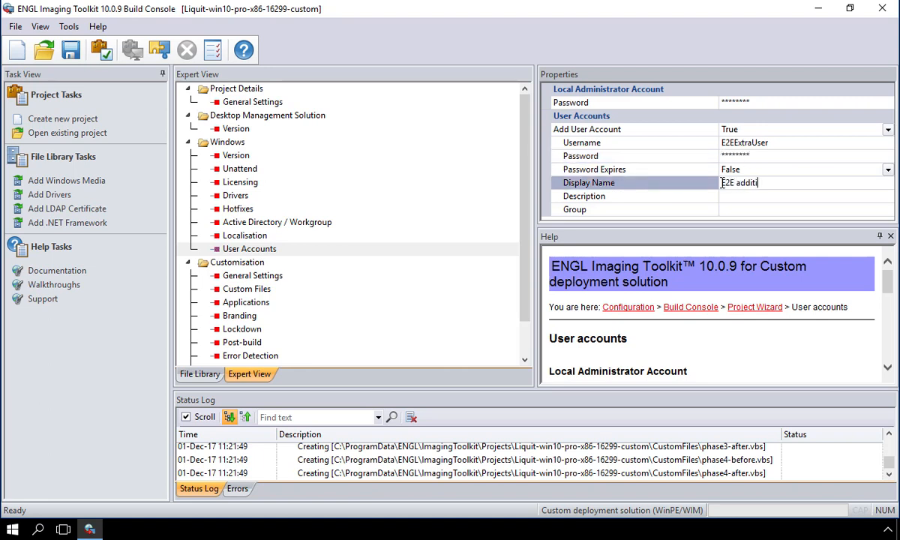
text(onal User)
click(723, 197)
text(E2E additional U)
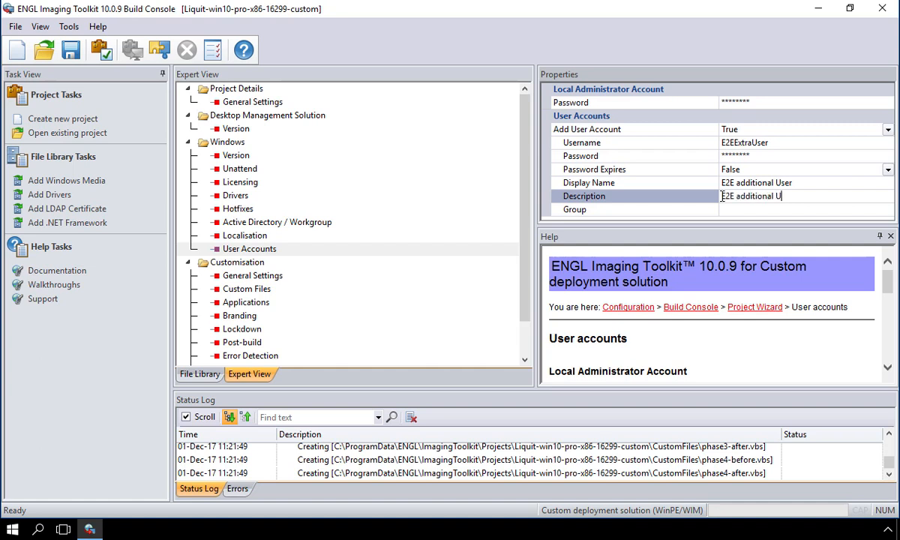
text(ser)
click(722, 209)
text(Use)
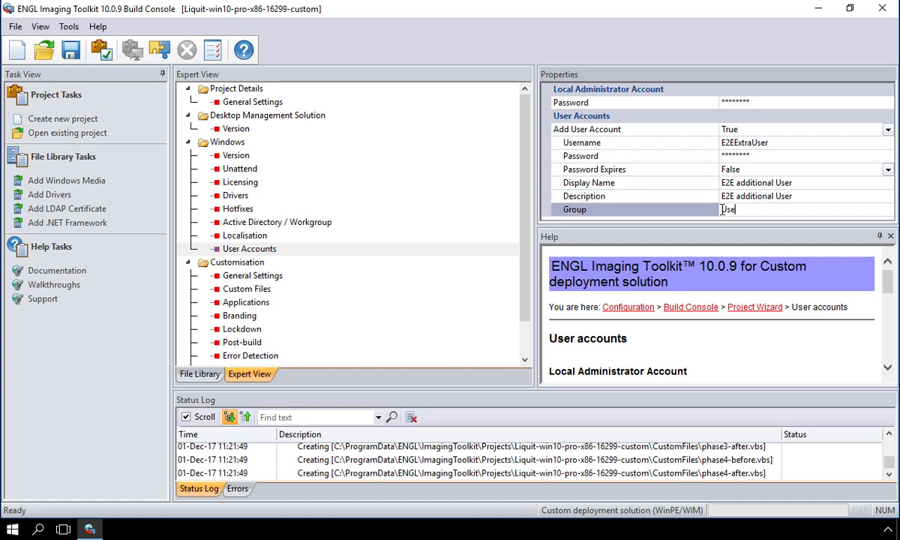
text(rs)
click(516, 250)
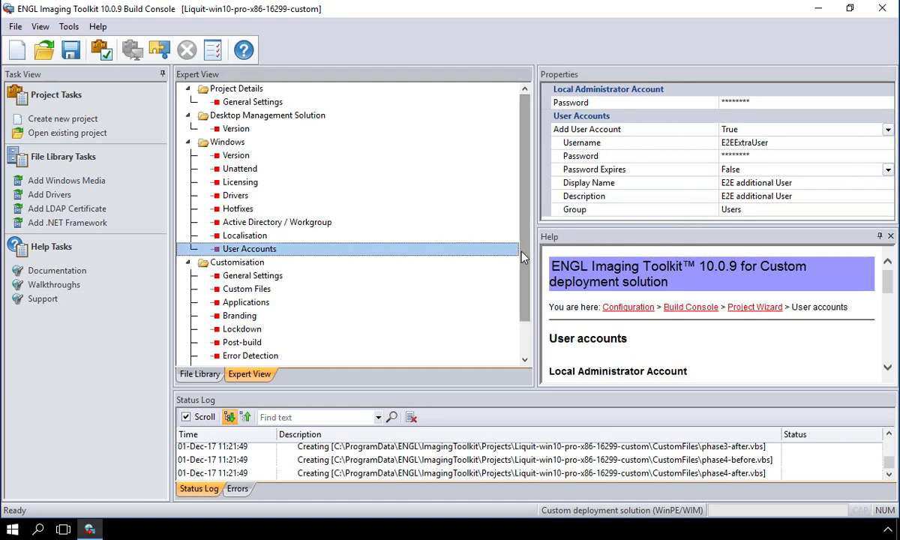
click(234, 264)
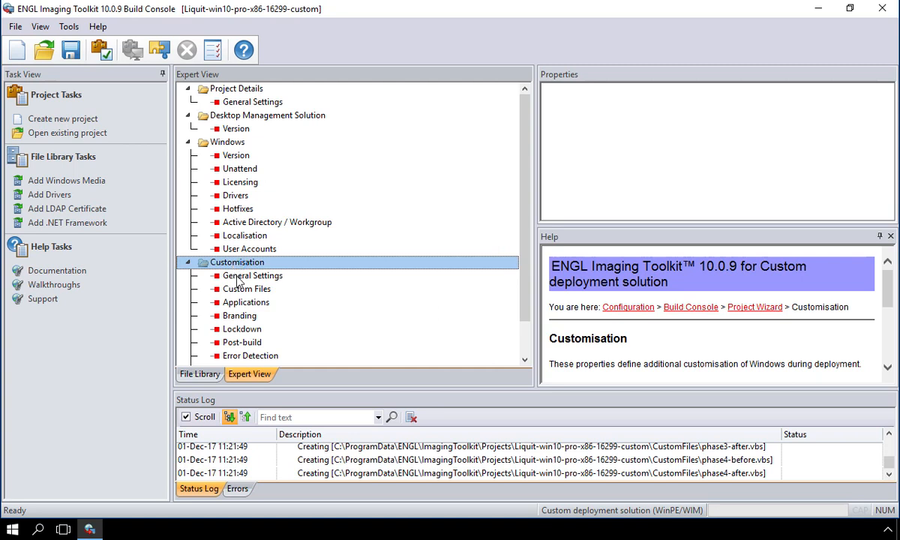
- Add agent.msi, Agent.xml and install-liquit.ps1 from C:\liquit to the Custom Files list
click(245, 291)
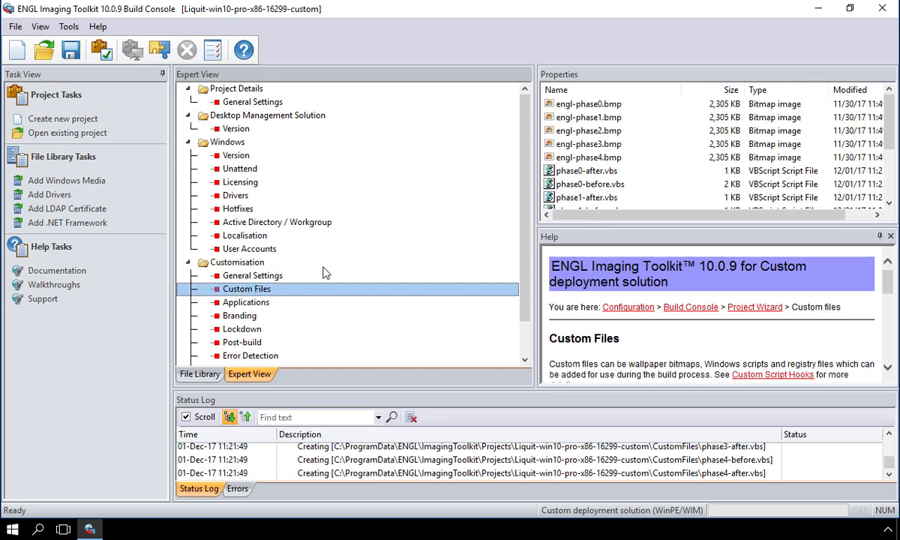
right_click(718, 156)
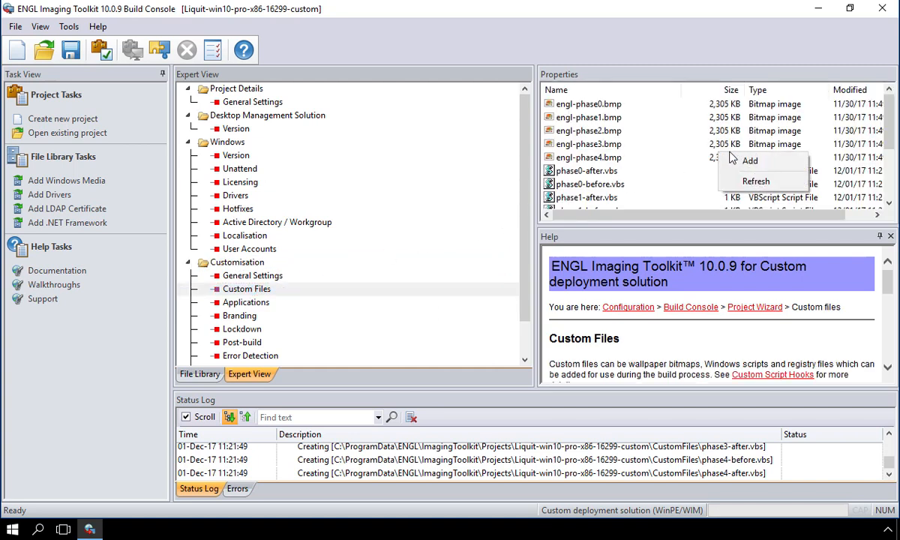
click(767, 166)
text(c:\liquit\)
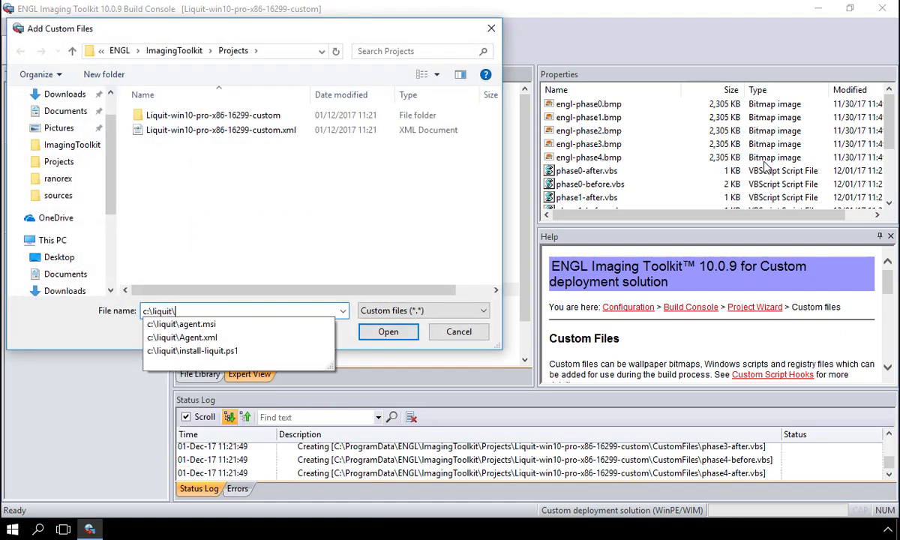
key(Return)
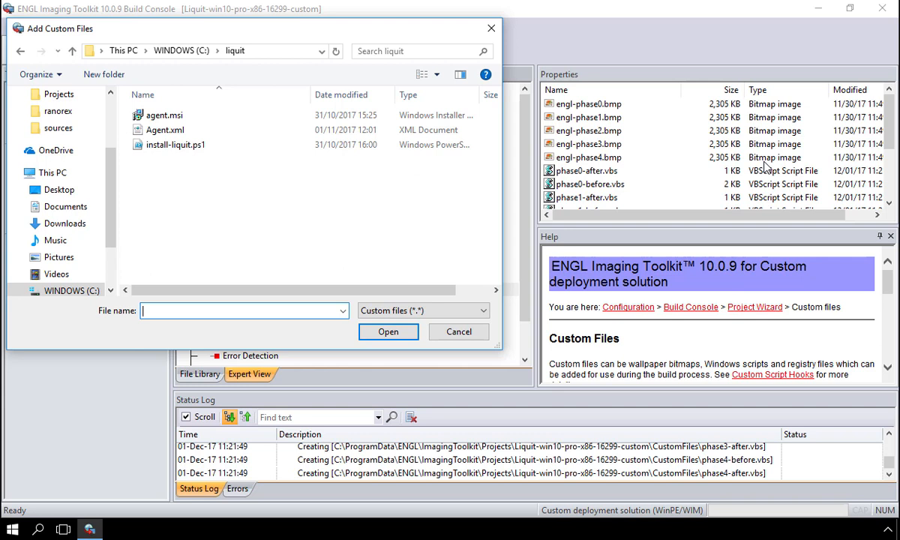
click(161, 118)
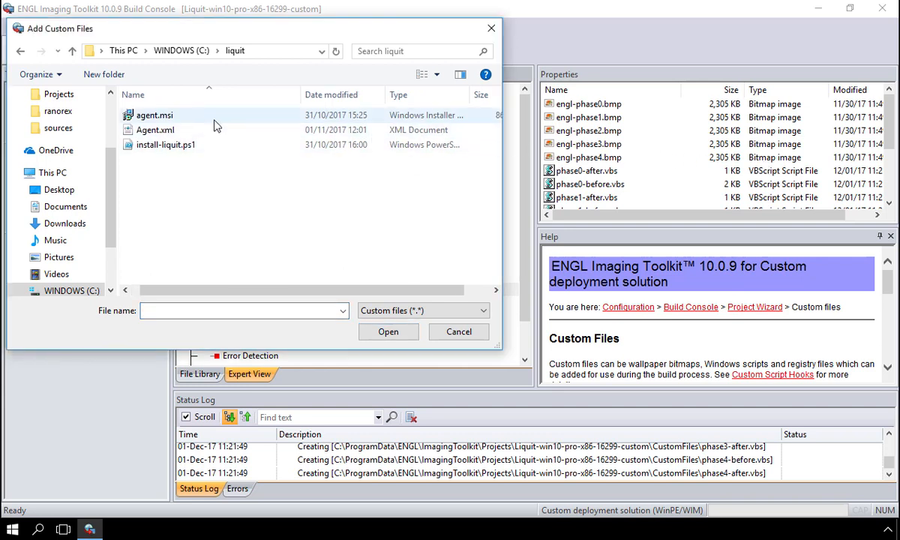
ctrl+click(161, 132)
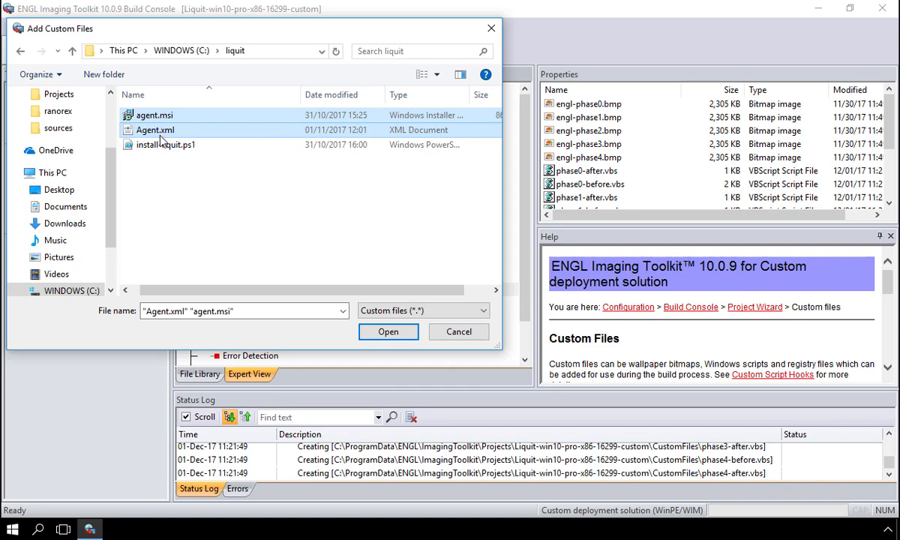
ctrl+click(159, 146)
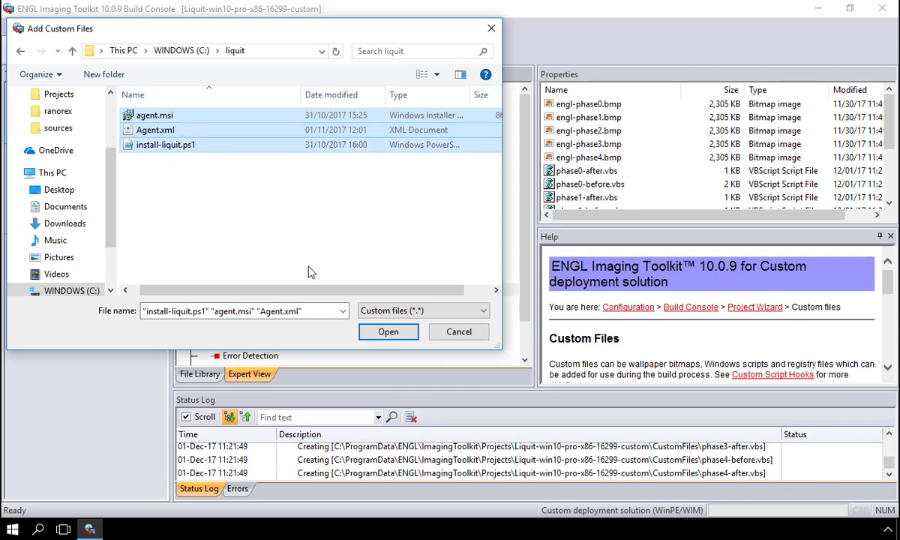
click(385, 331)
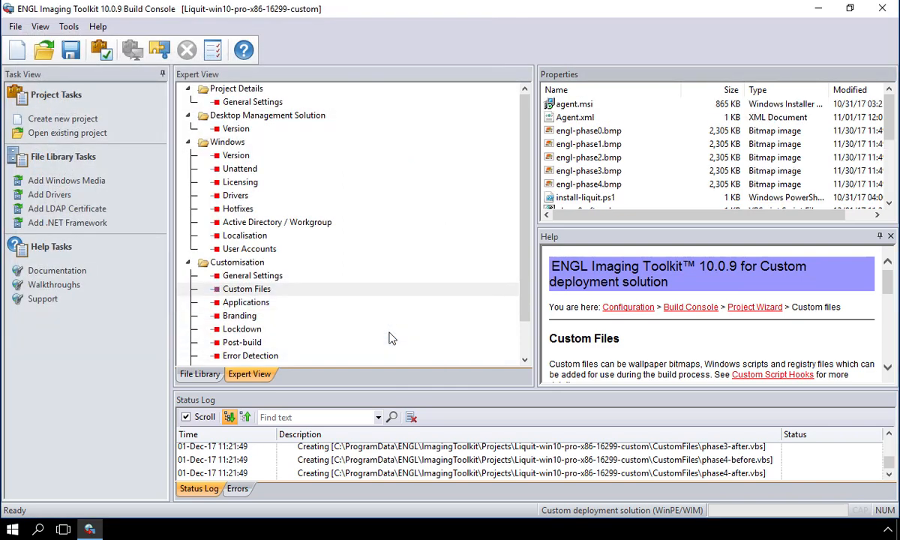
- Set the Applications command line to 'powershell.exe -ExecutionPolicy Bypass -File c:\ztoolkit\install-liquit.ps1' and save
click(246, 304)
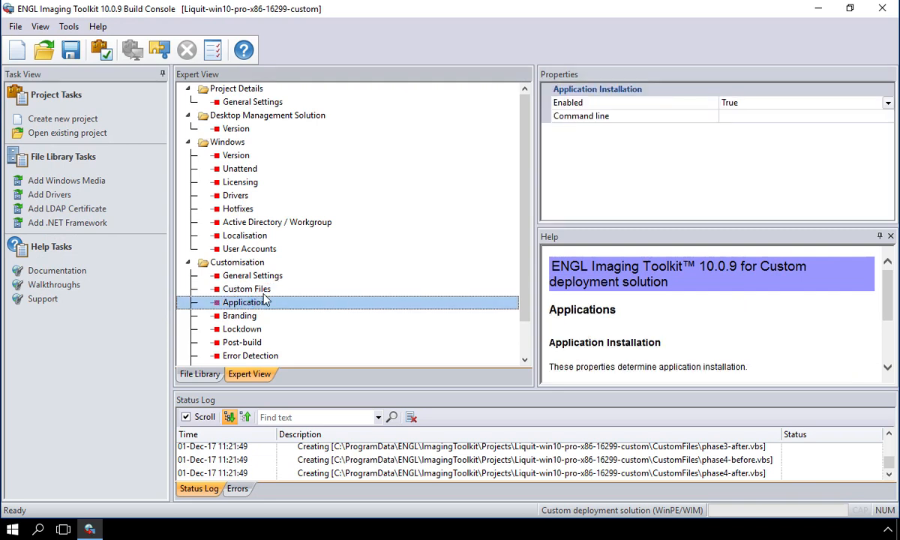
click(636, 118)
text(powe)
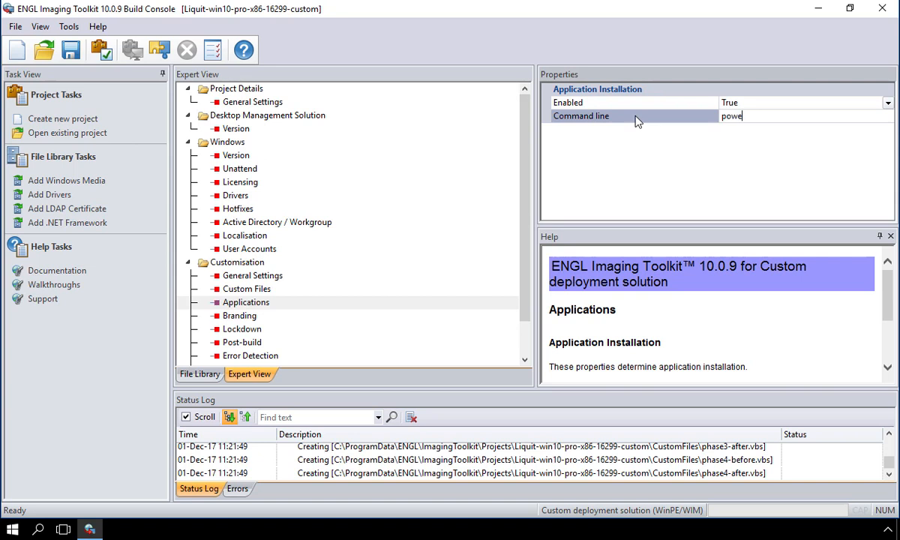
text(rshell.exe -ExecutionPolicy Bypass -F)
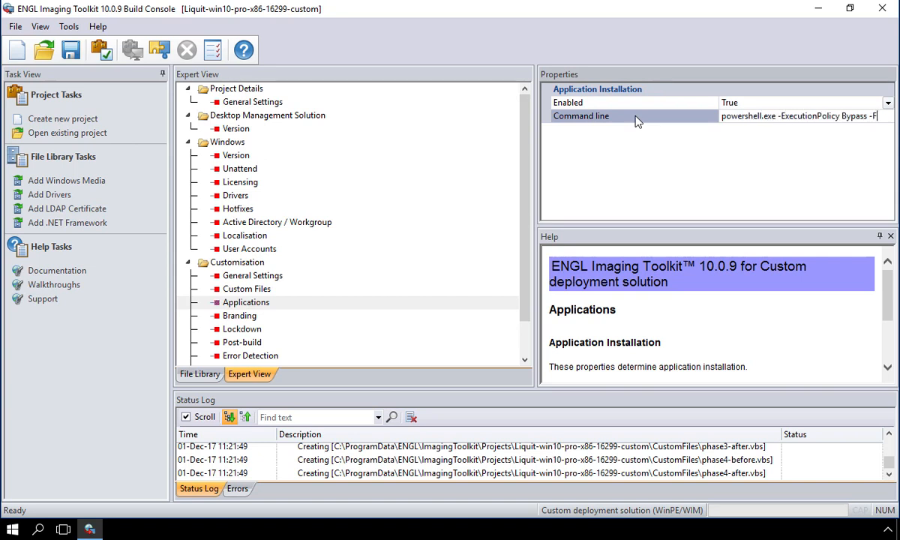
text(ile c:\ztoolkit\in)
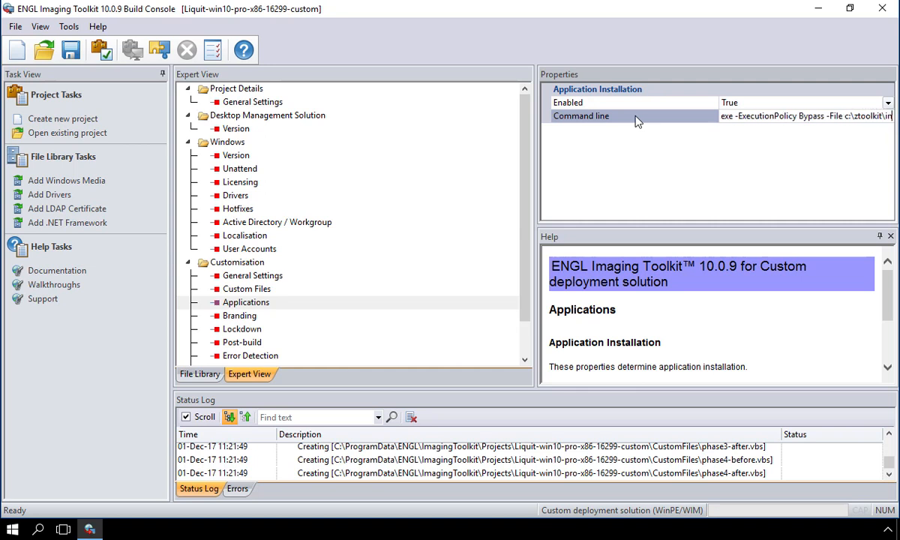
text(stall-liquit.ps1)
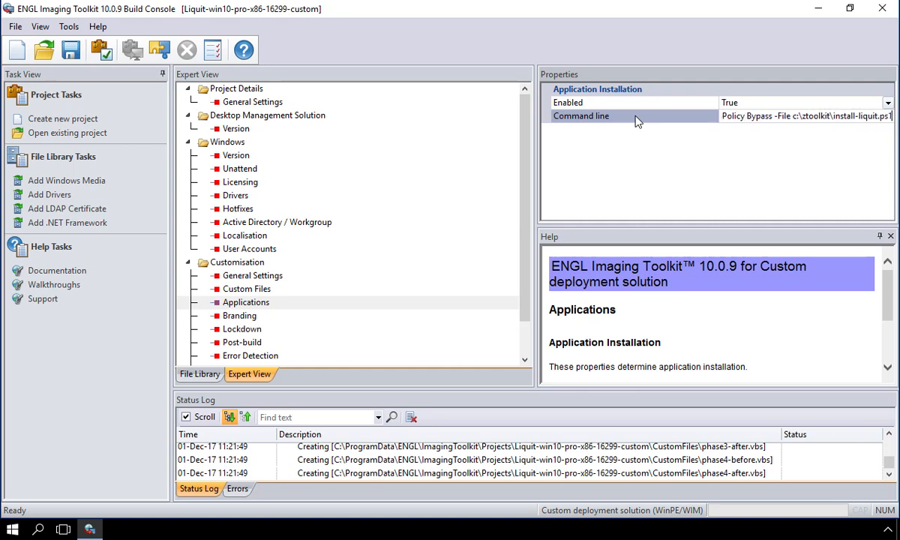
click(523, 257)
key(ctrl+s)
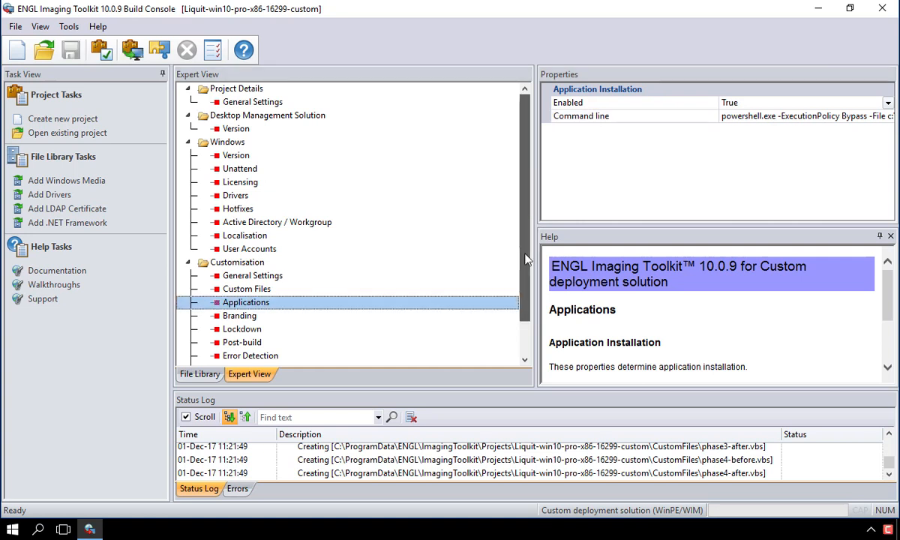
drag(525, 259, 535, 300)
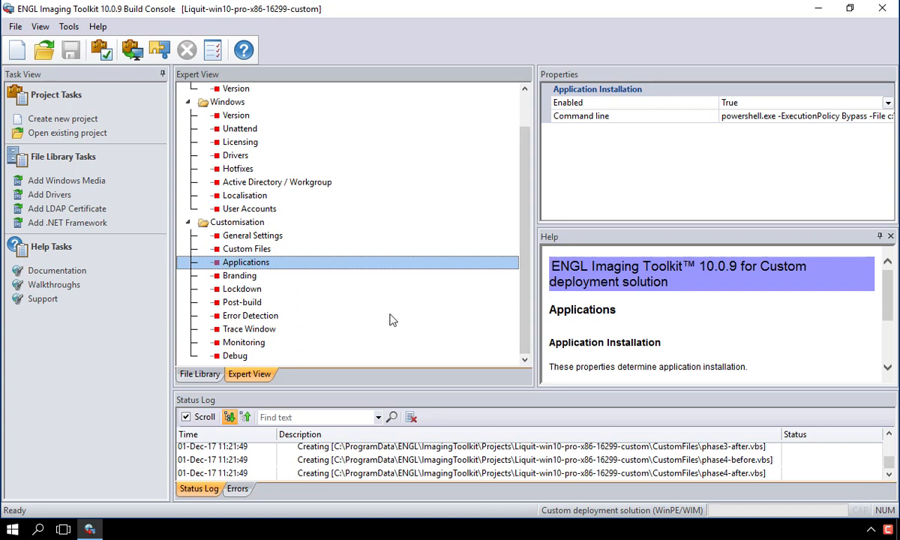
- Enable monitoring with detailed status updates, using labmon2.englab.local as the monitor server
click(259, 344)
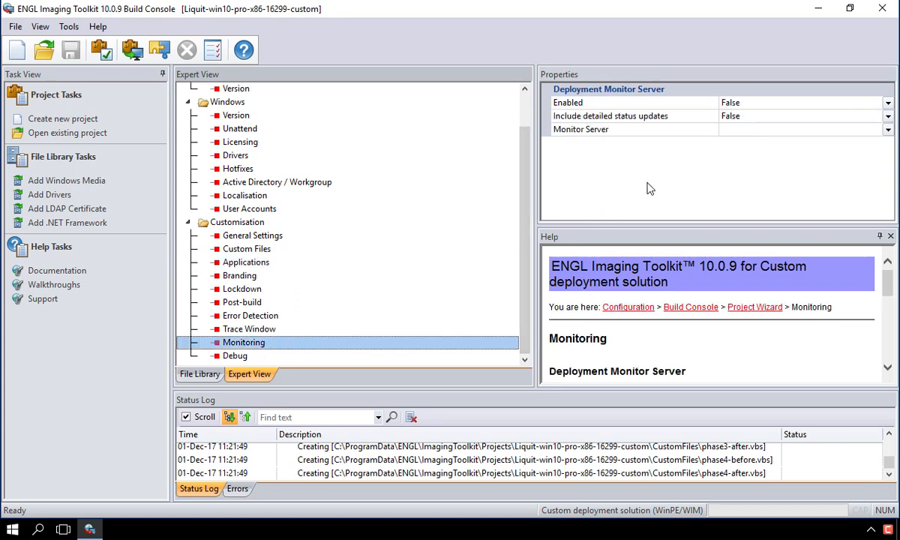
click(887, 103)
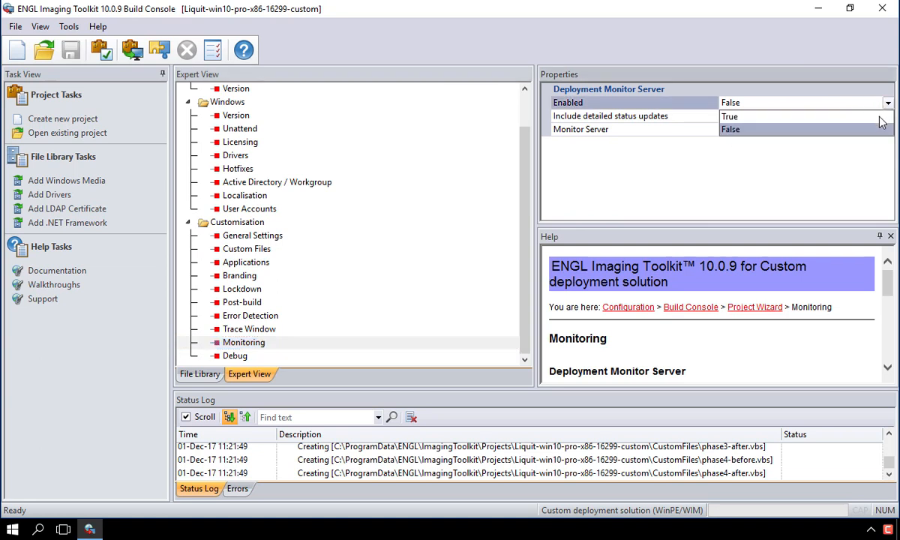
click(882, 118)
click(888, 117)
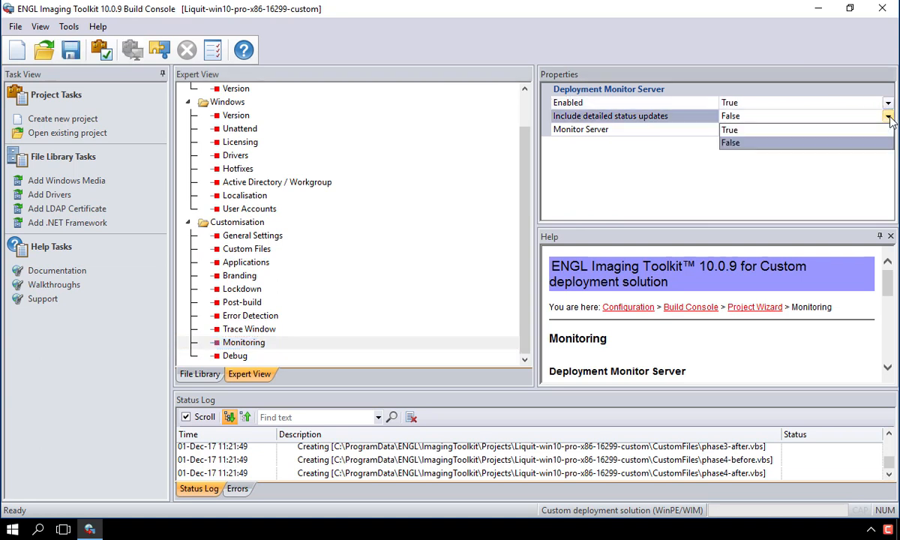
click(876, 130)
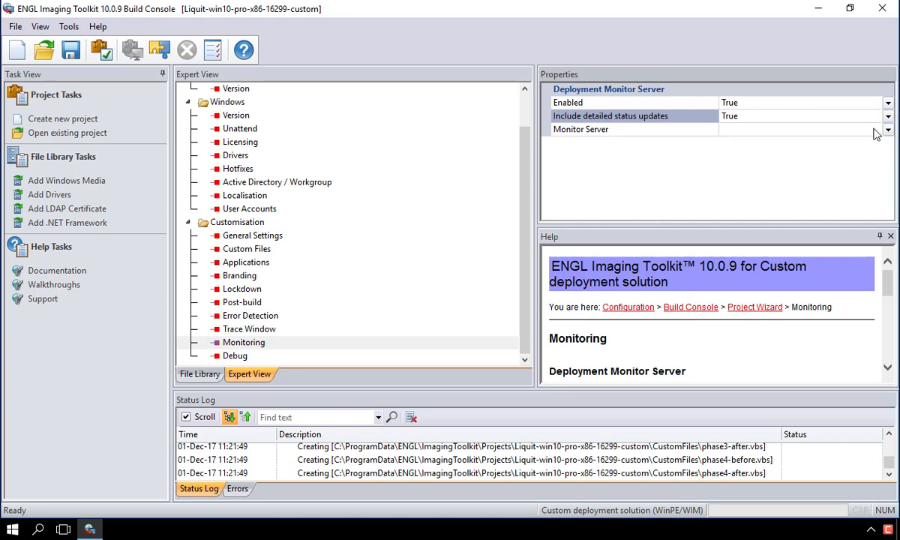
click(888, 129)
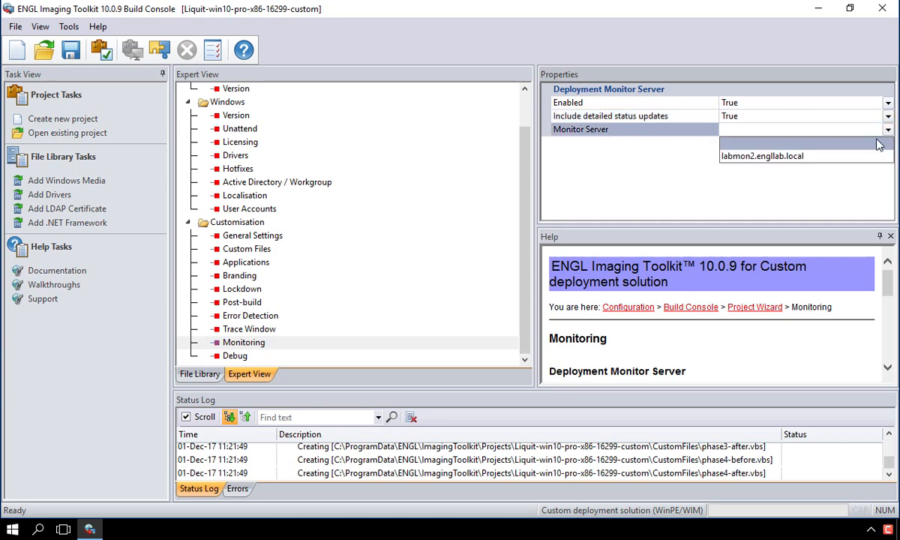
click(817, 156)
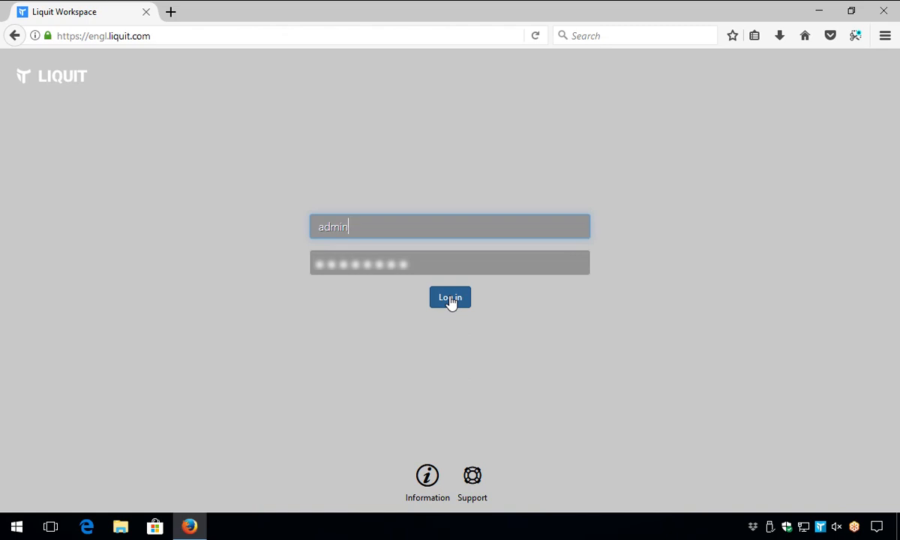
- Log in, then open the Build_Process deployment under Manage > Deployments and view its Packages
click(450, 298)
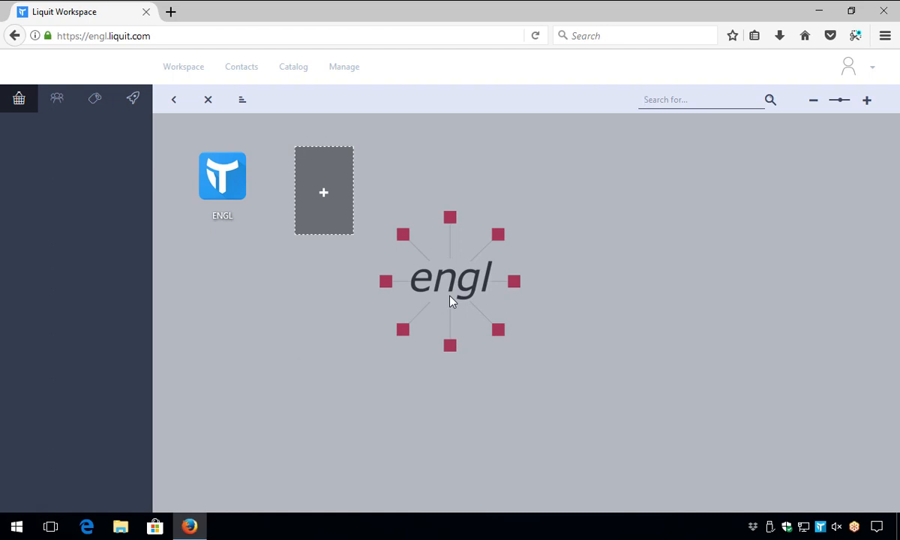
click(345, 67)
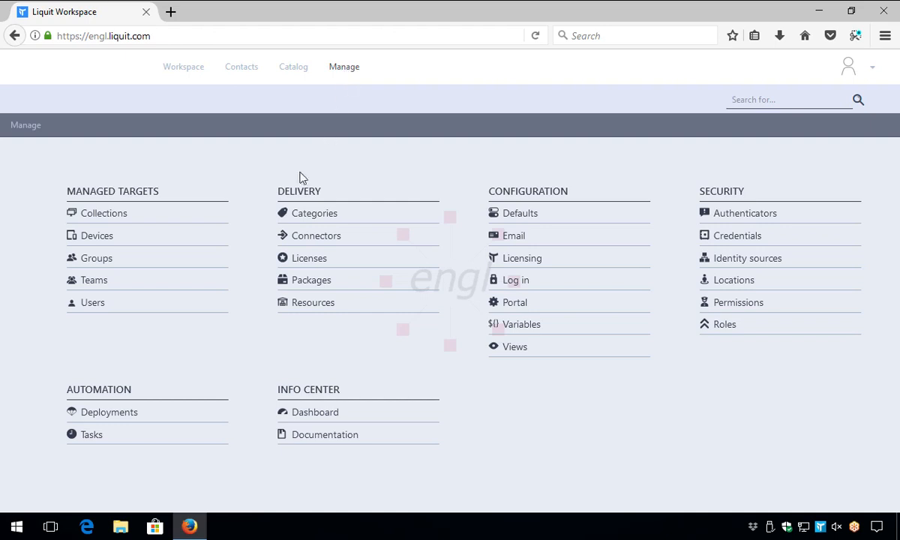
click(131, 414)
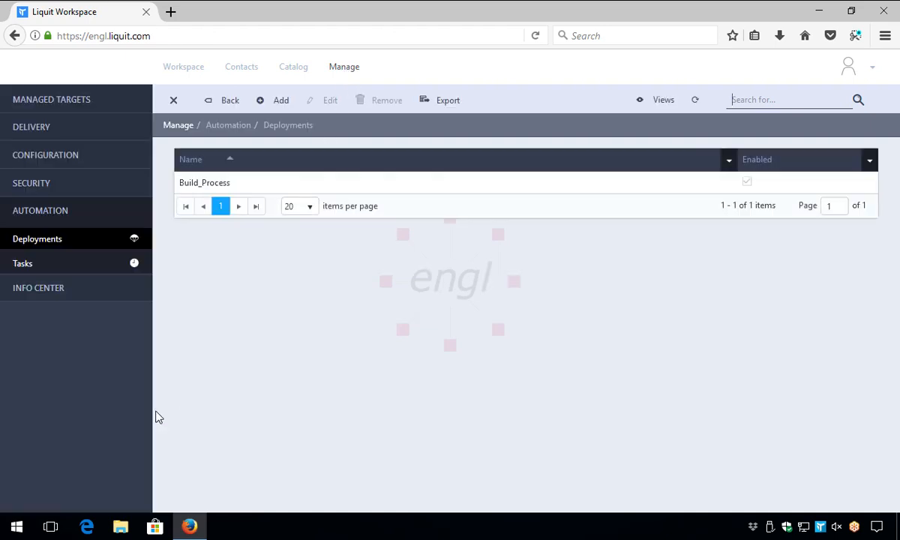
click(219, 187)
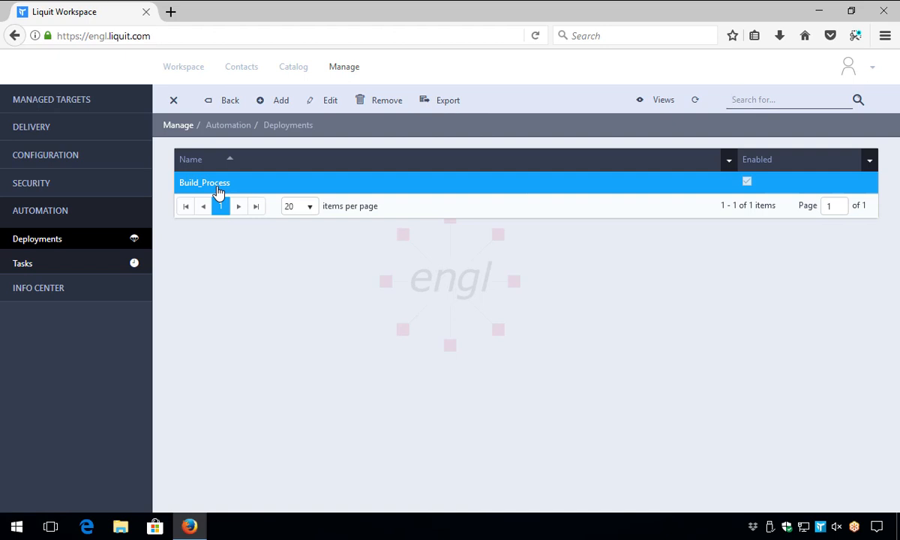
double_click(219, 185)
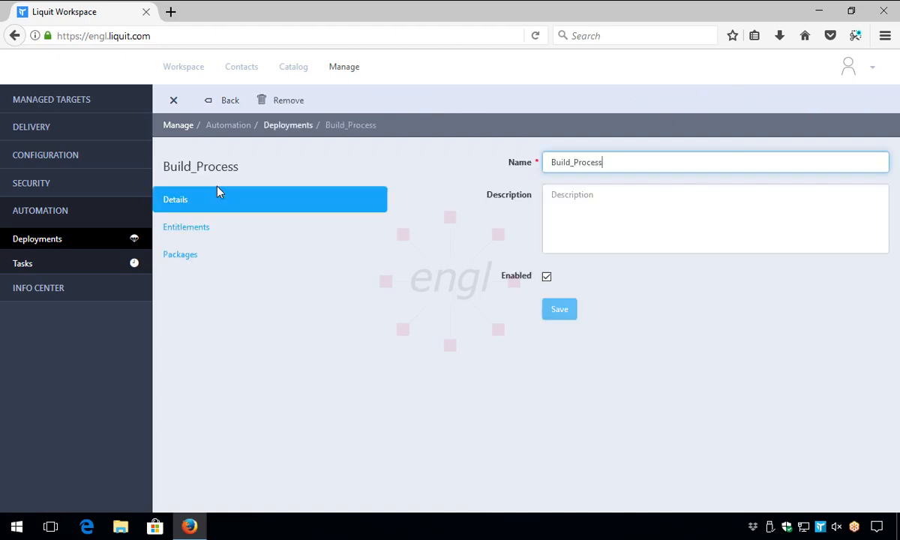
click(196, 256)
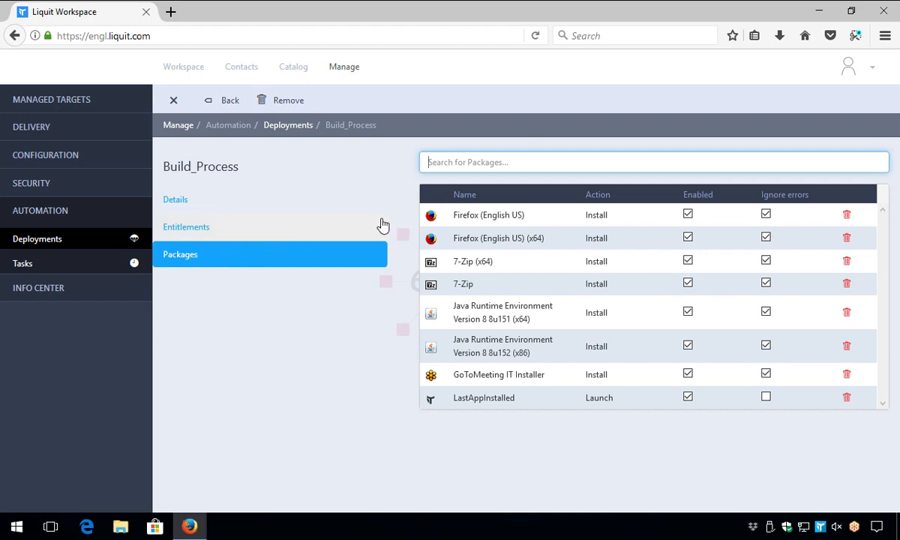
click(481, 223)
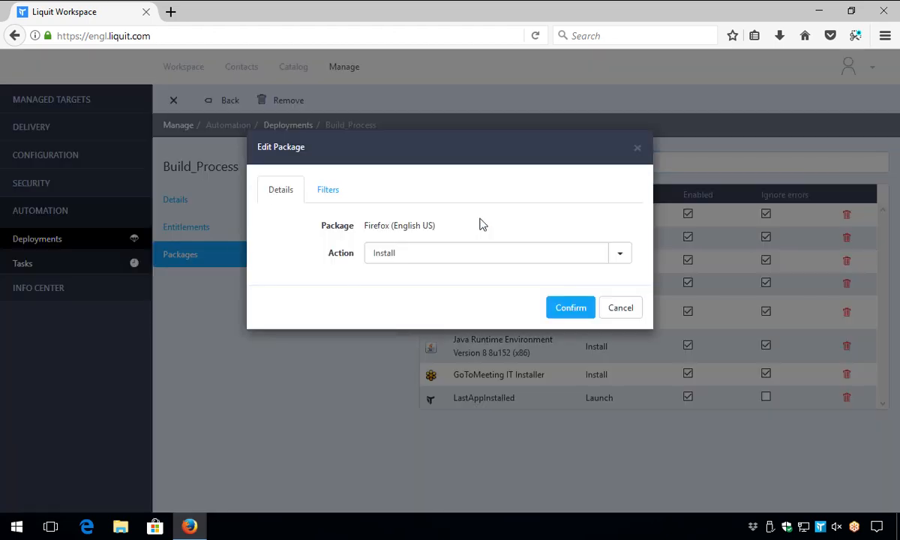
click(334, 193)
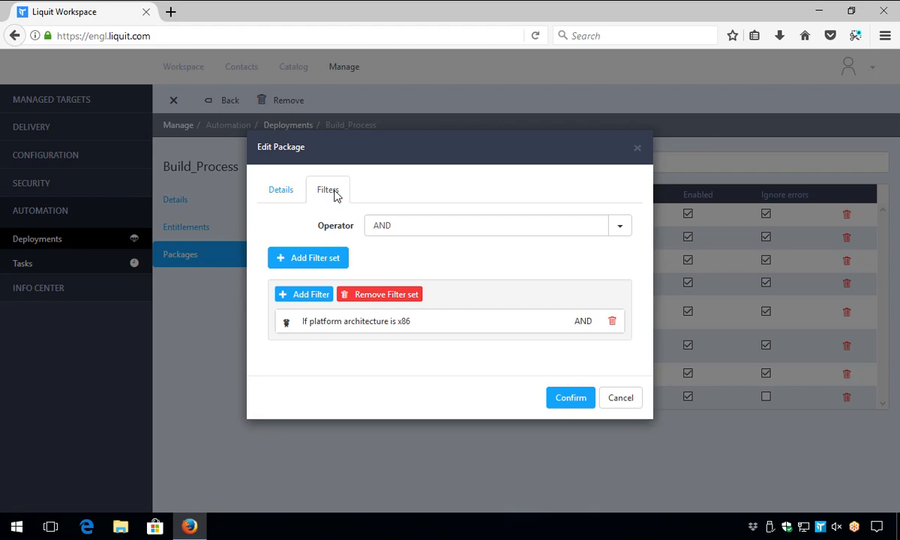
click(621, 398)
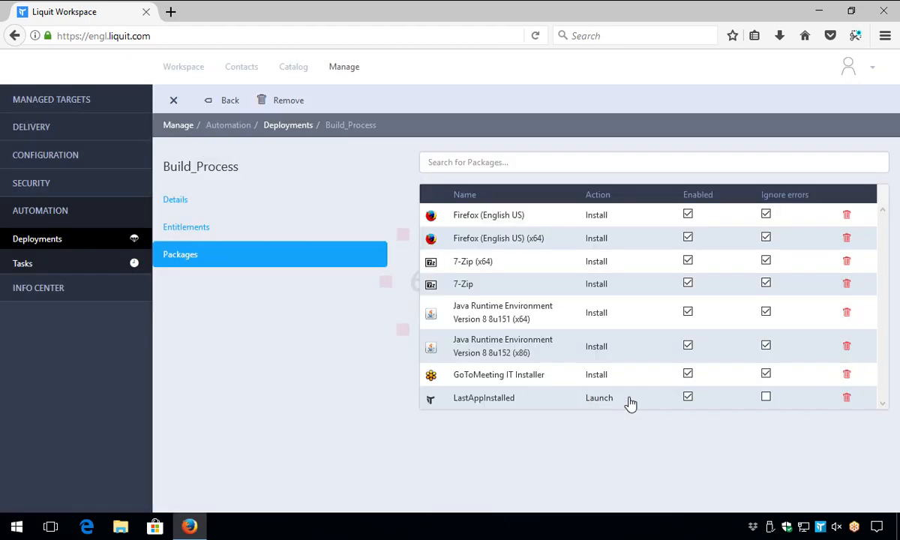
click(597, 247)
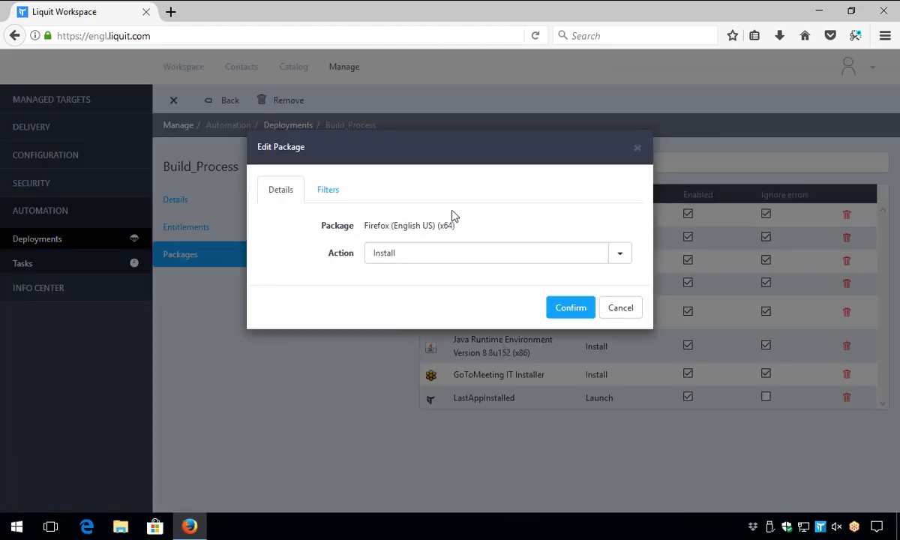
click(341, 194)
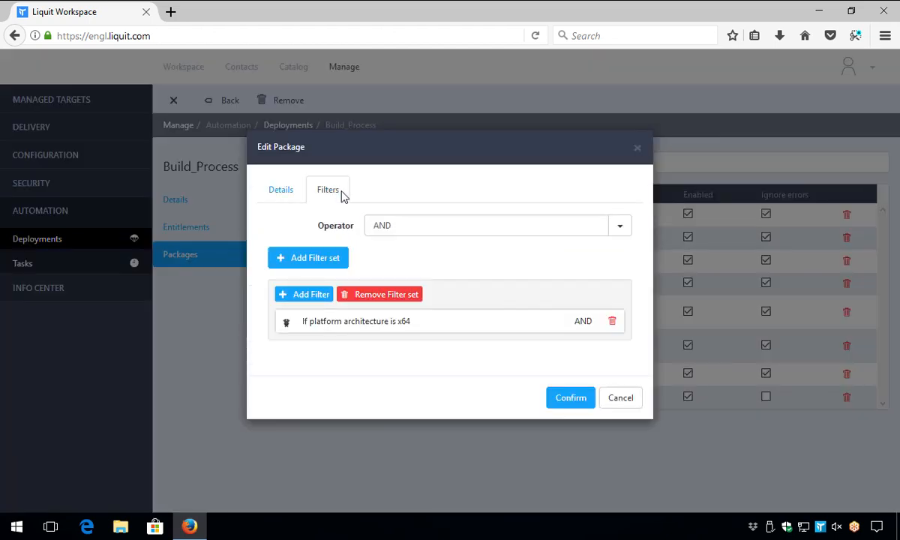
click(612, 400)
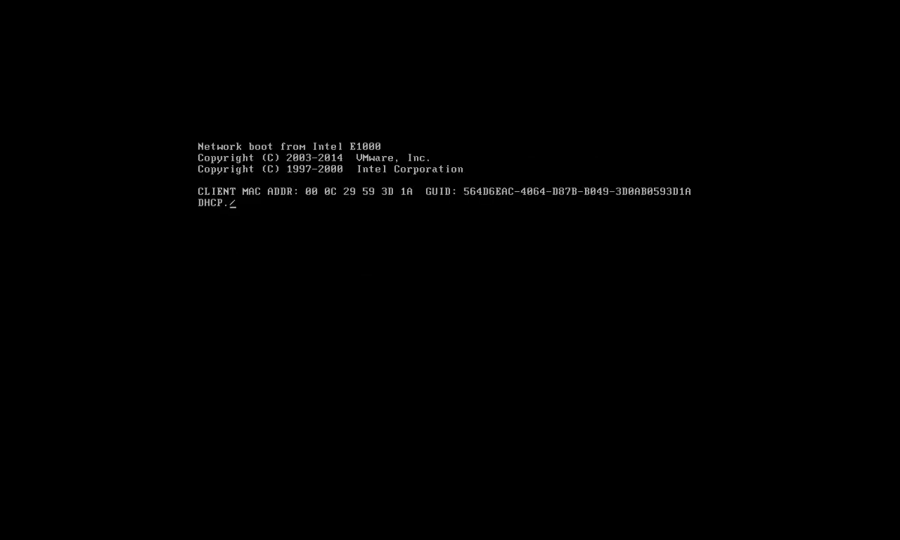
- PXE boot into ENGL PE (x86) and select the Liquit-win10-pro-x86-16299-custom image
key(F12)
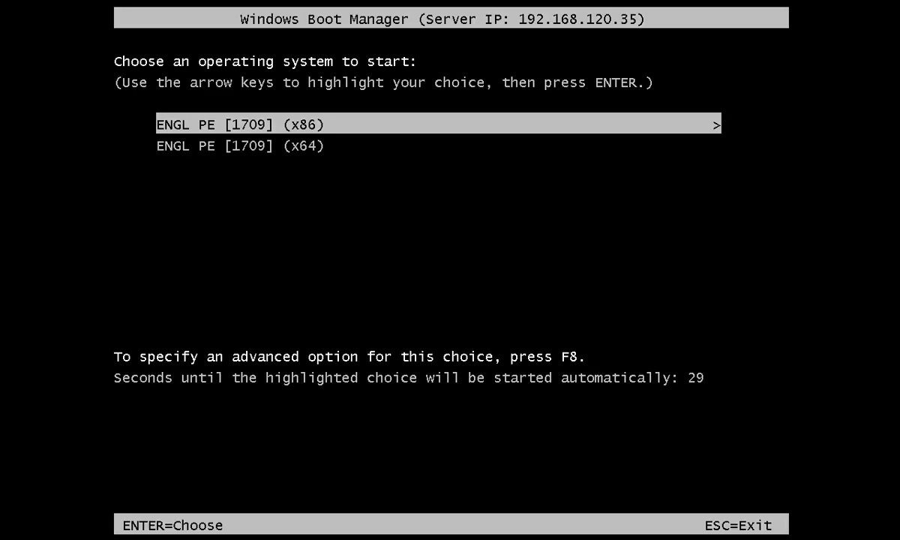
key(Return)
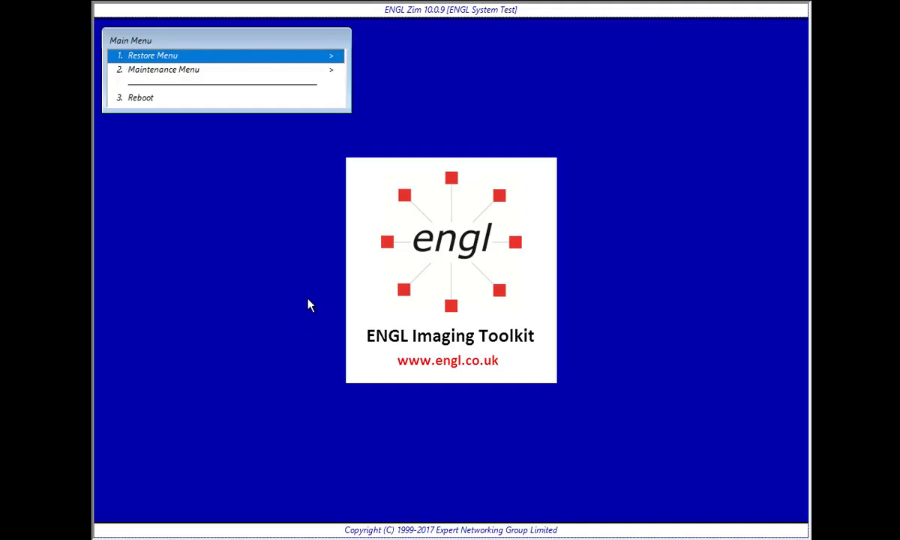
click(201, 58)
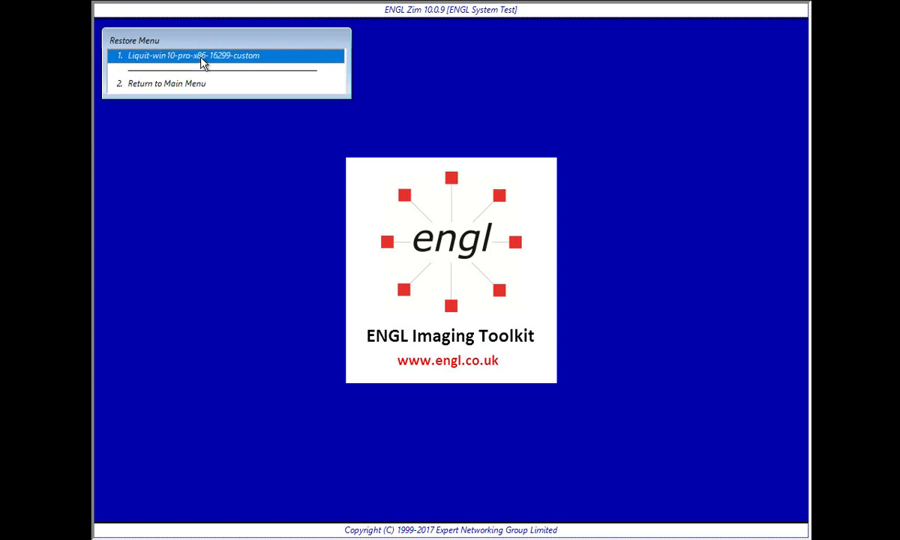
click(201, 58)
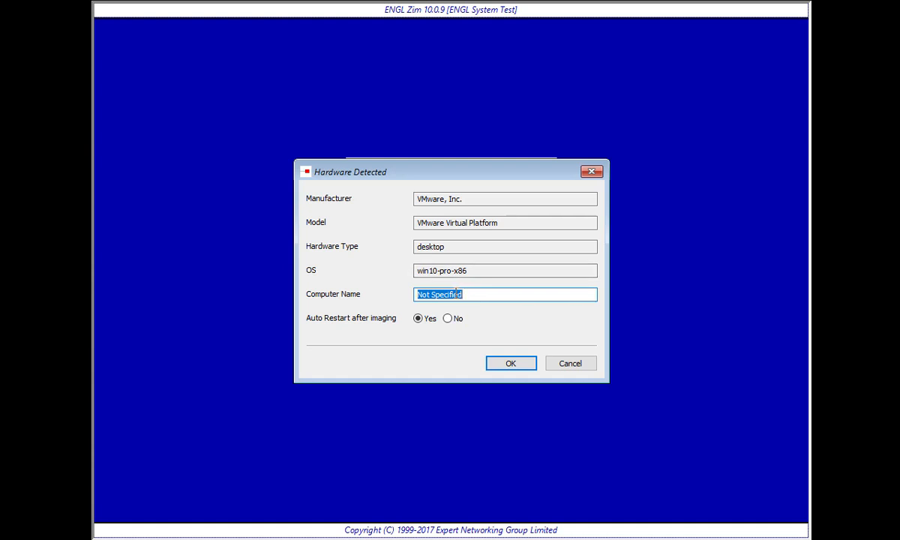
- Name the computer ENGL-LIQUIT-001 and accept the disk-erase warning to begin restoring
key(BackSpace)
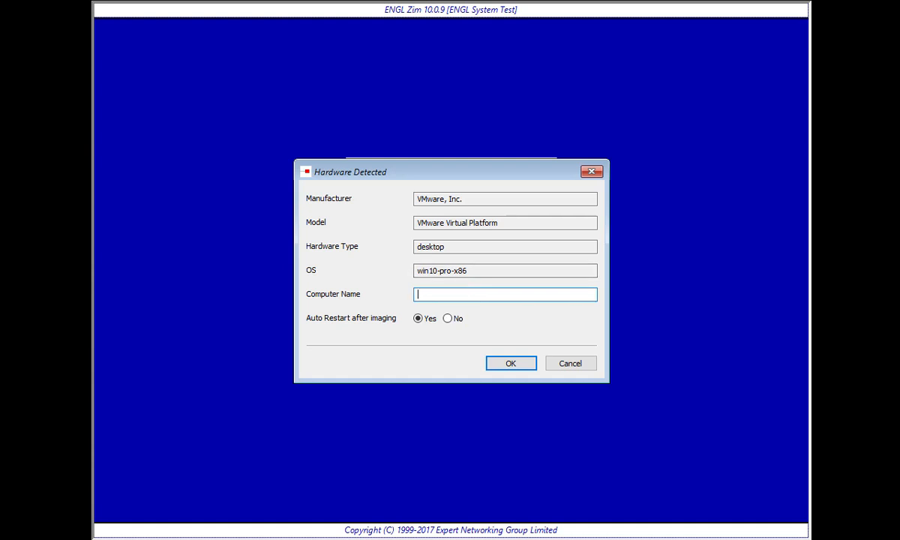
text(ENGL-LIQUIT-001)
click(505, 365)
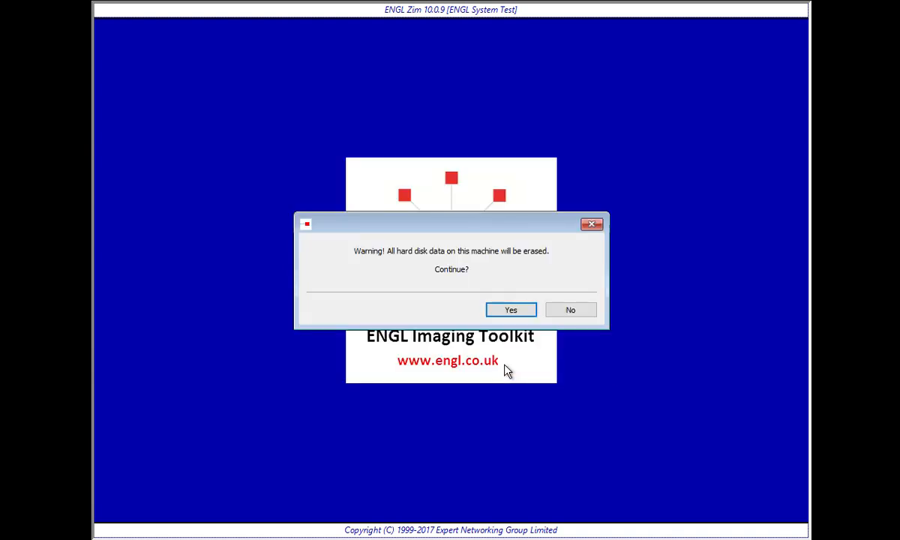
click(514, 312)
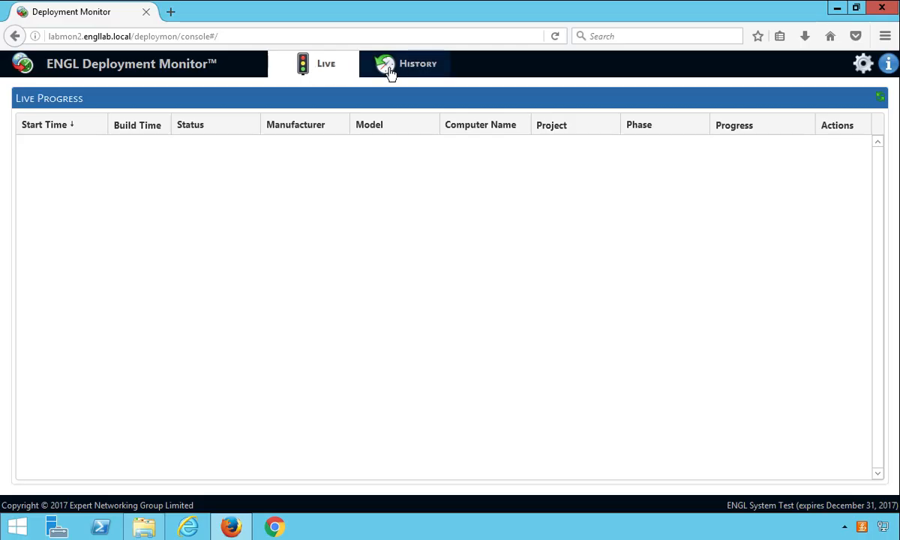
- In the build history, review the ENGL-LIQUIT-001 phase-by-phase status log, then close it
click(407, 69)
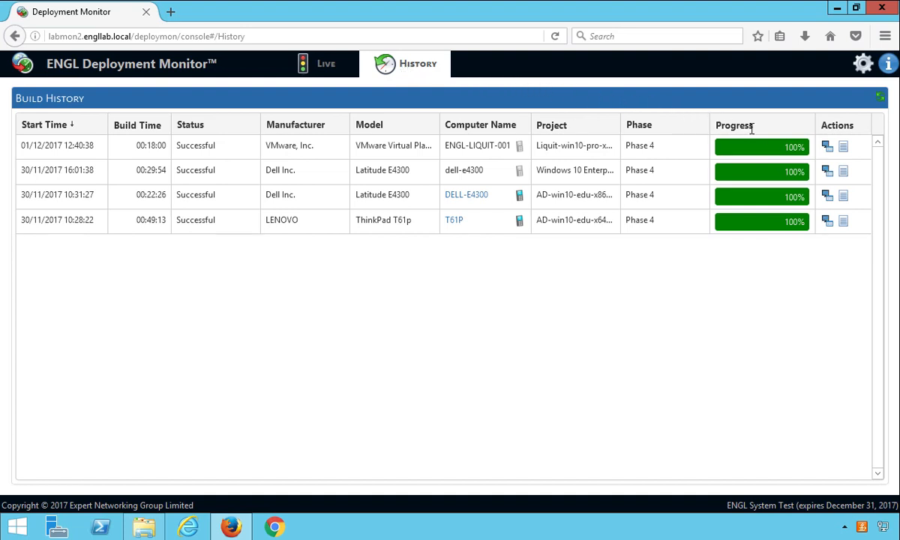
click(828, 147)
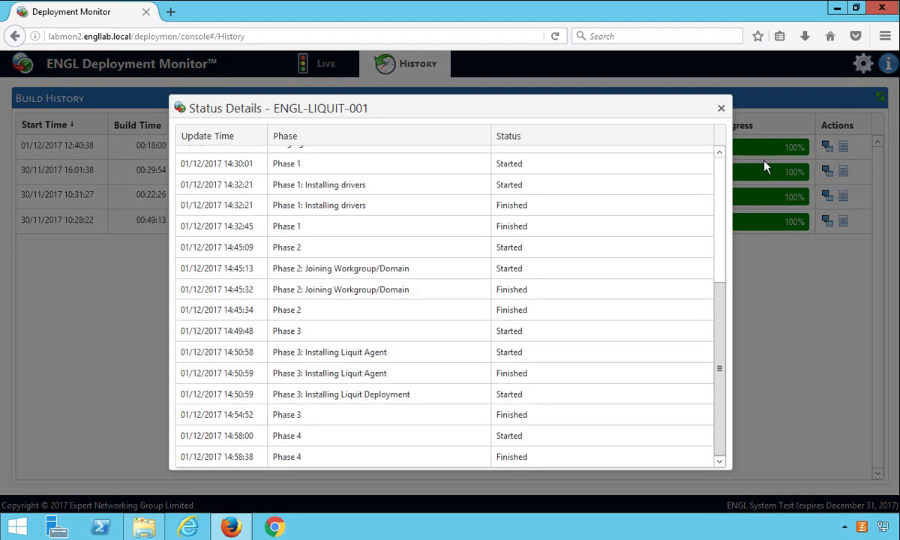
click(722, 171)
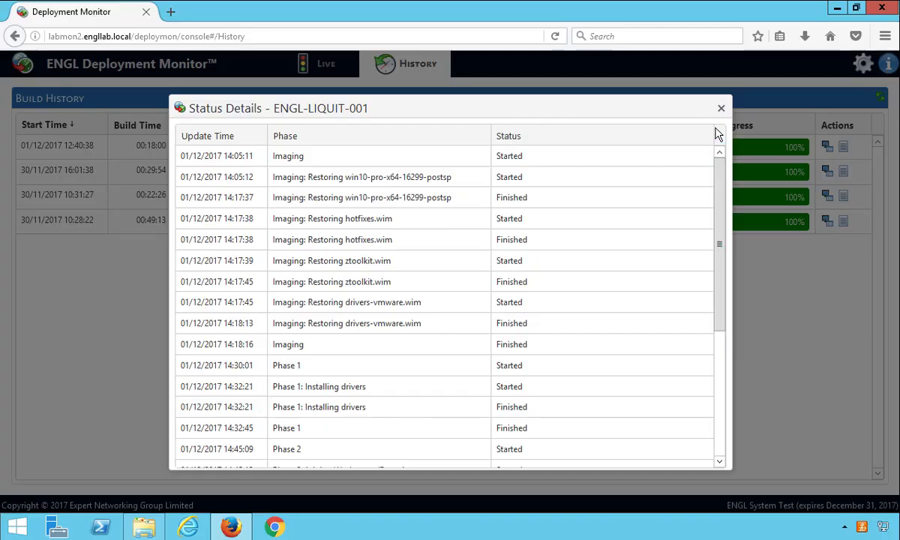
scroll(719, 134, down, 3)
click(721, 108)
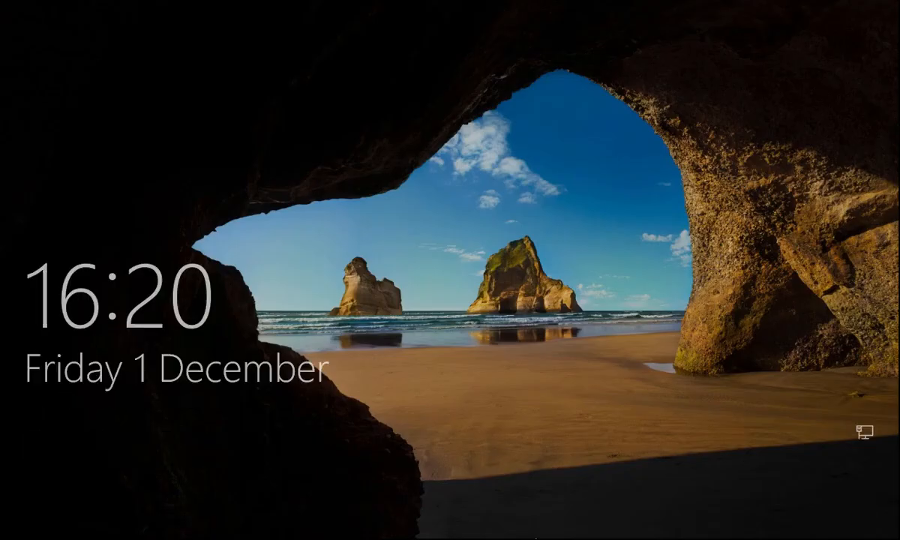
- Past the lock screen, sign in with the domain user's name and password
click(429, 480)
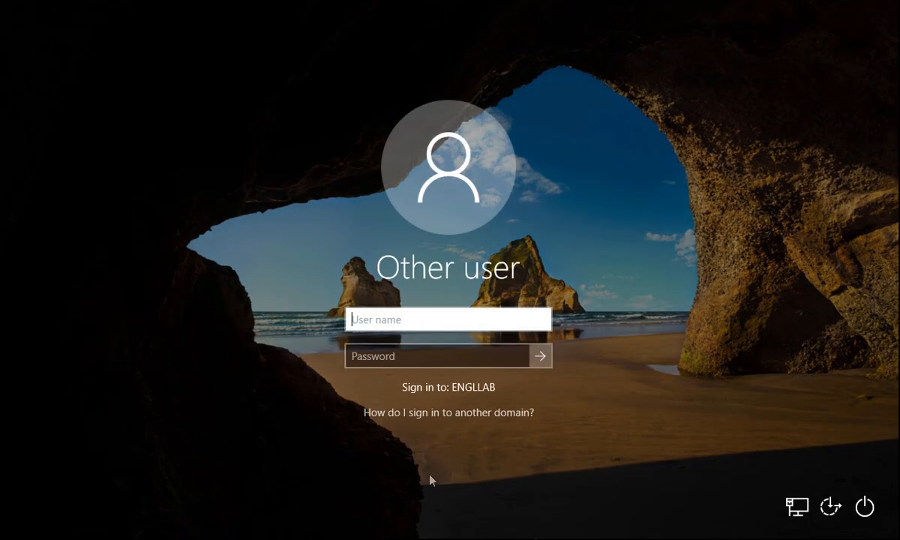
text(lskywalker)
key(Tab)
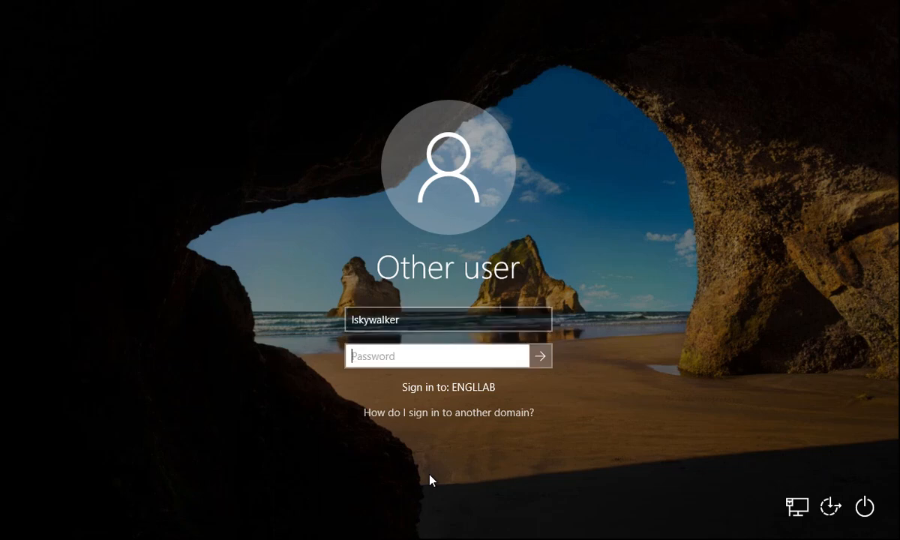
text(••••••••)
key(Return)
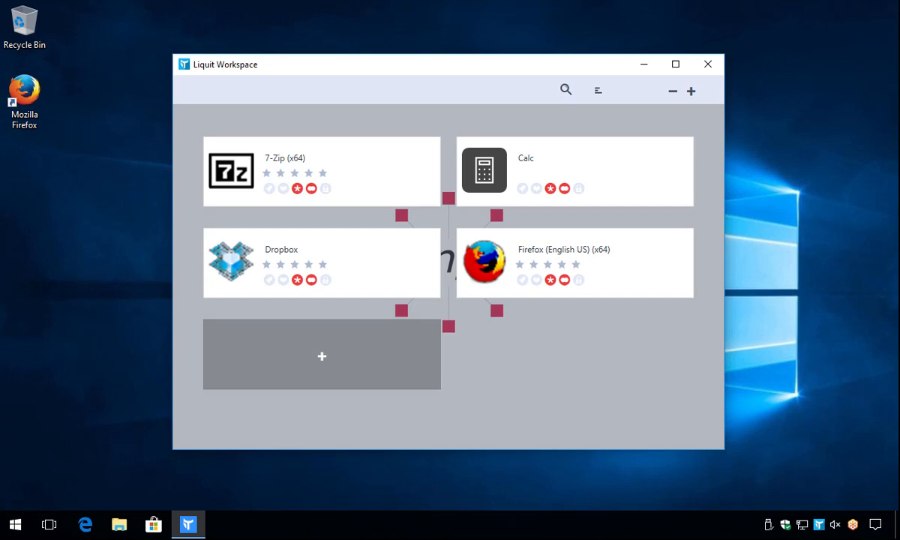
click(491, 168)
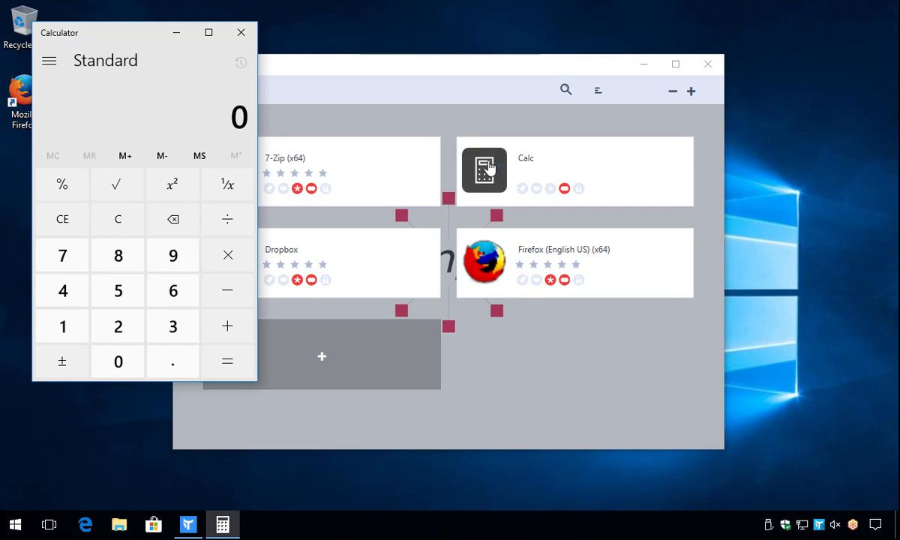
click(245, 33)
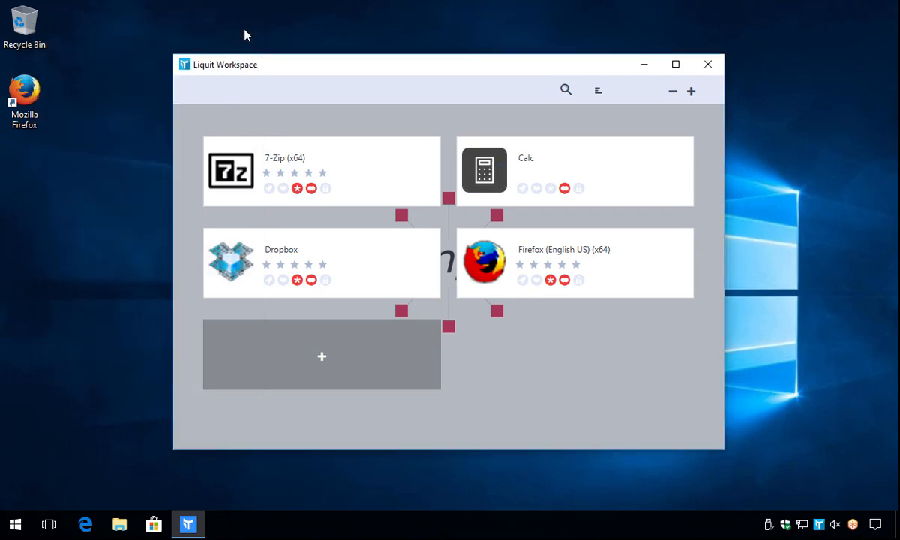